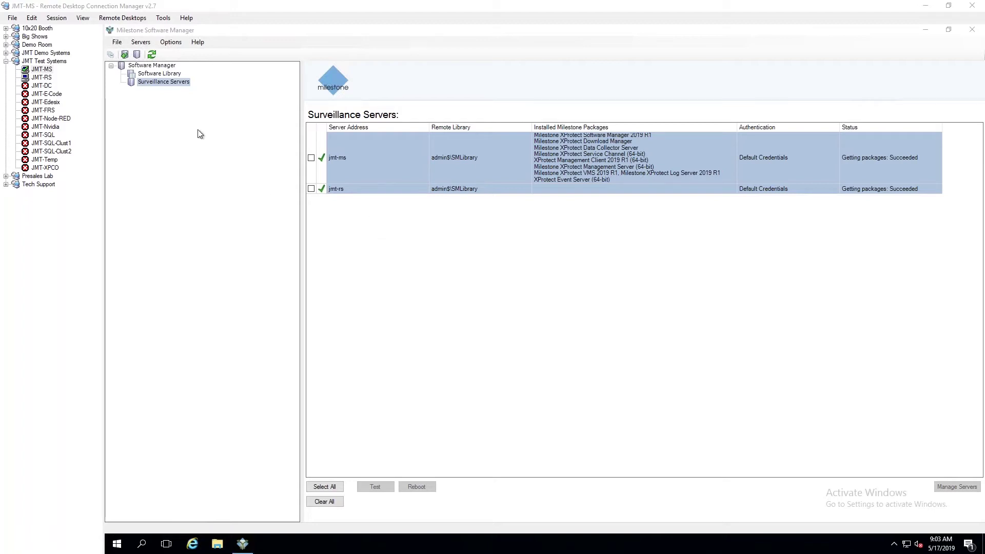
Show the empty Software Library, which points to a Software Manager Repository desktop folder.
click(159, 74)
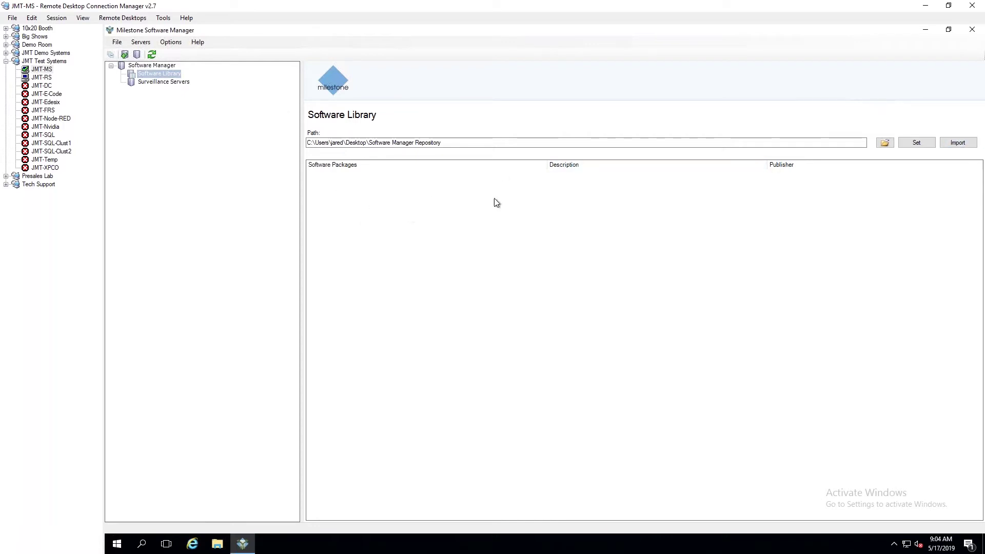
Import the Recording Server 13.1a (64-bit) installer into the library and acknowledge the success message.
click(953, 145)
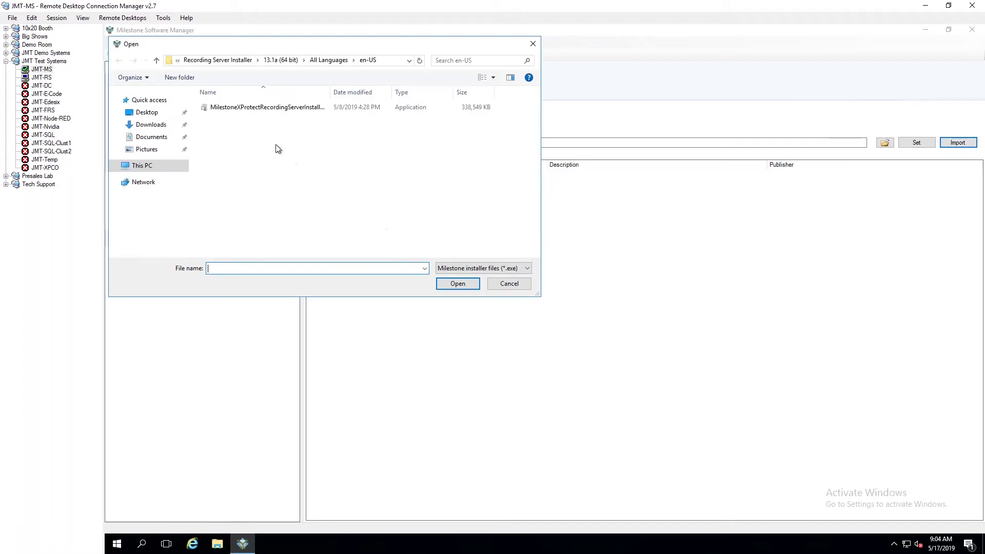
click(271, 113)
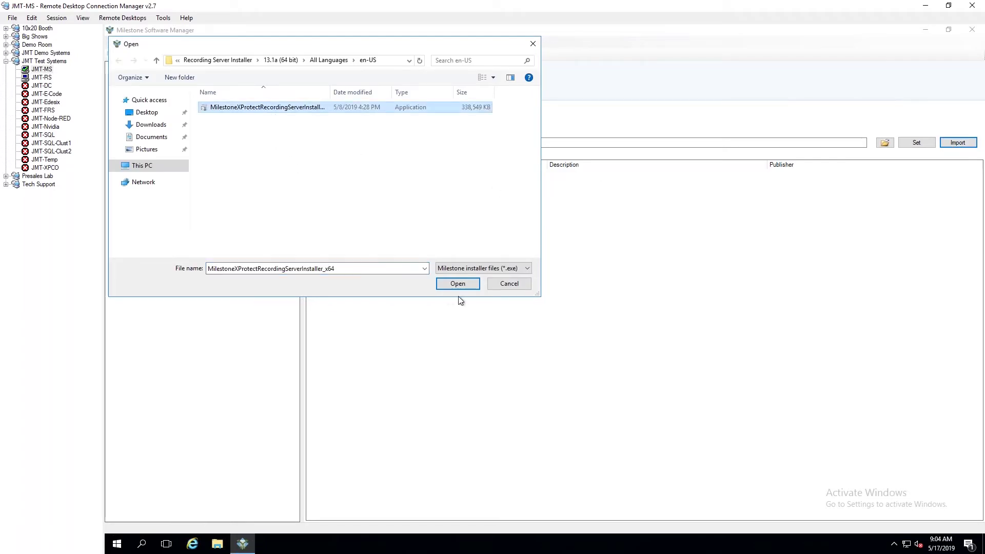
click(457, 283)
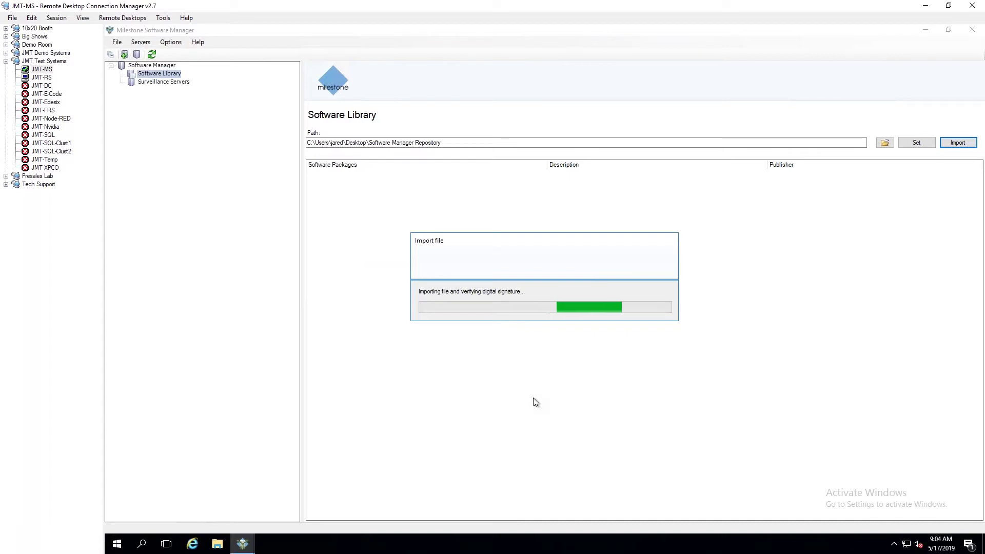
click(631, 332)
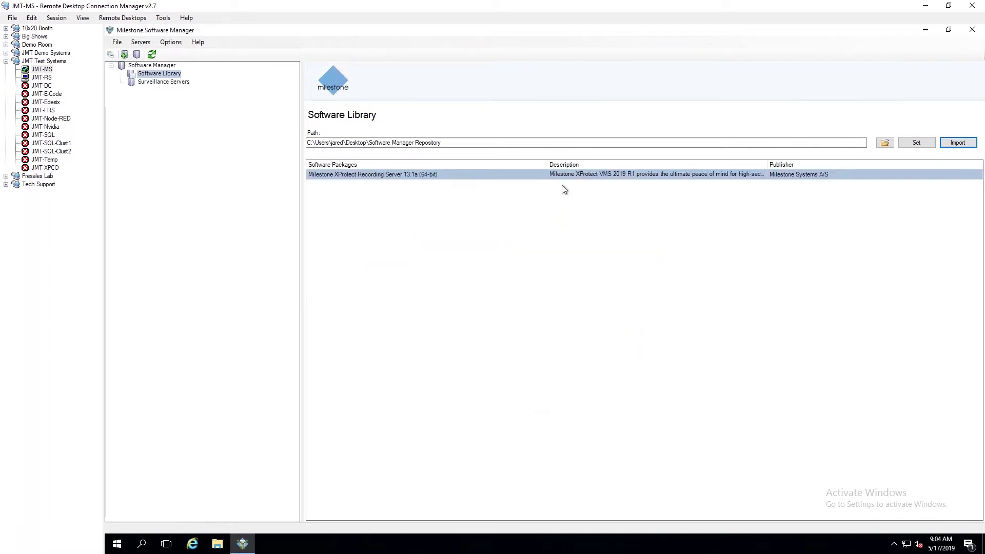
Import the Smart Client 2019 R1 (13.1.a) 64-bit installer from its en-US folder into the library.
click(946, 148)
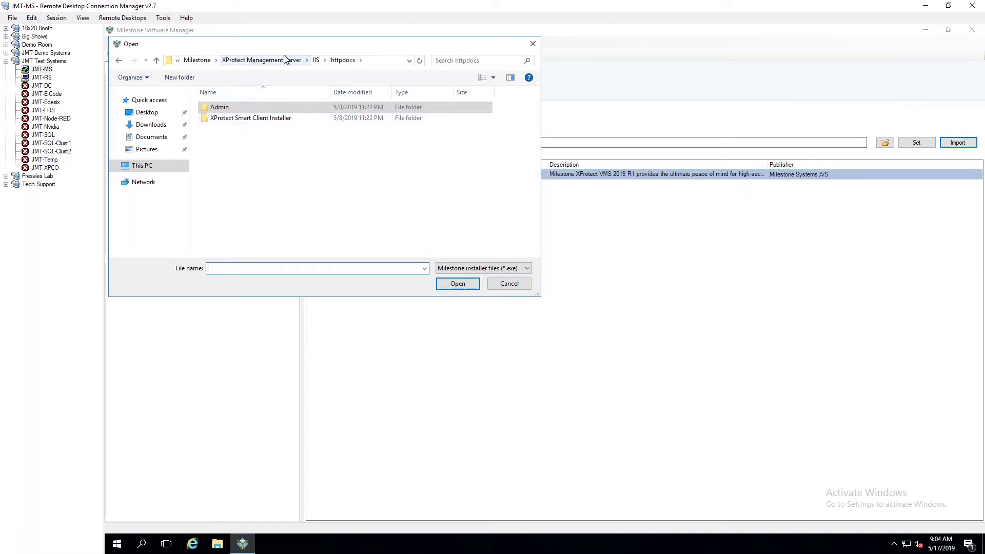
double_click(249, 118)
double_click(230, 108)
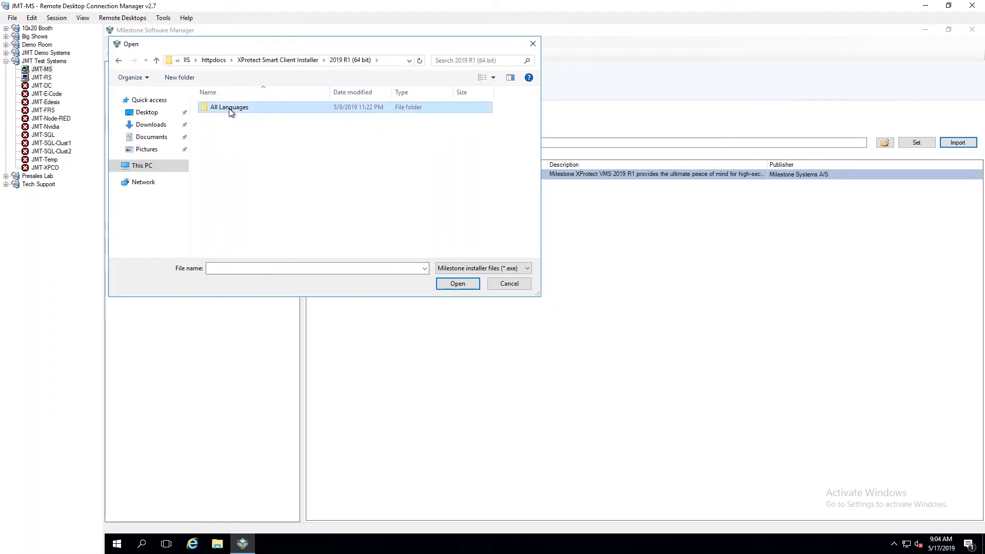
double_click(229, 108)
double_click(230, 108)
double_click(229, 108)
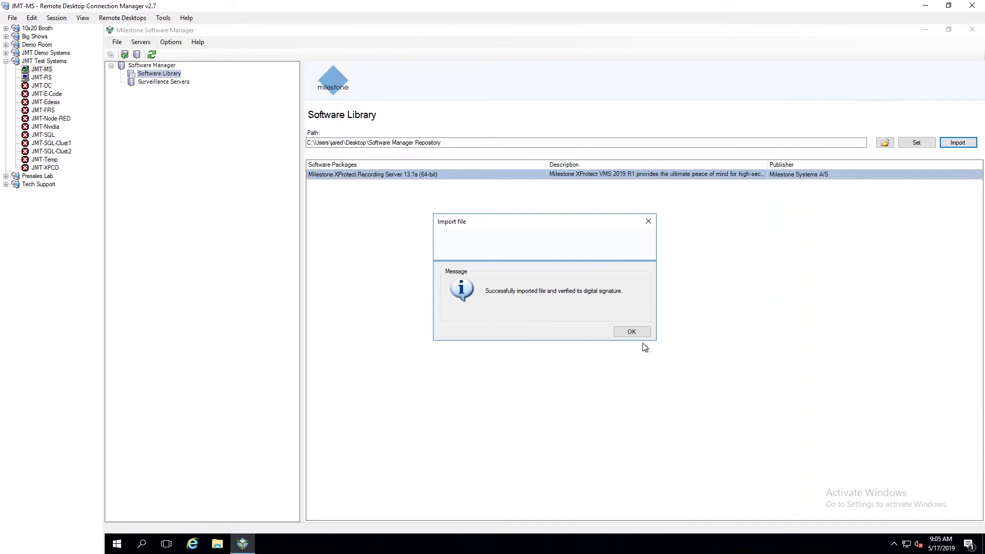
click(631, 332)
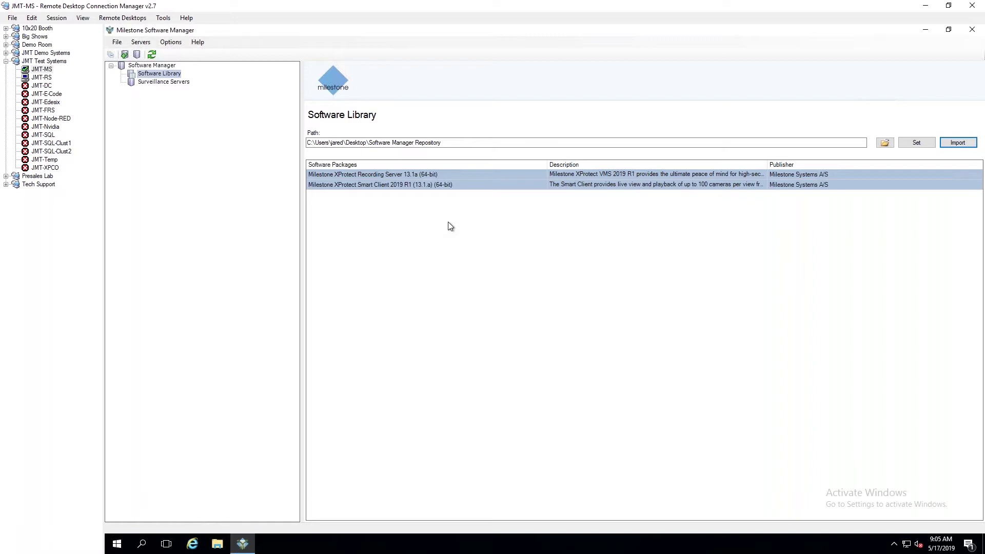
On the Surveillance Servers list, open Add Complete Surveillance Setup and cancel it.
click(164, 82)
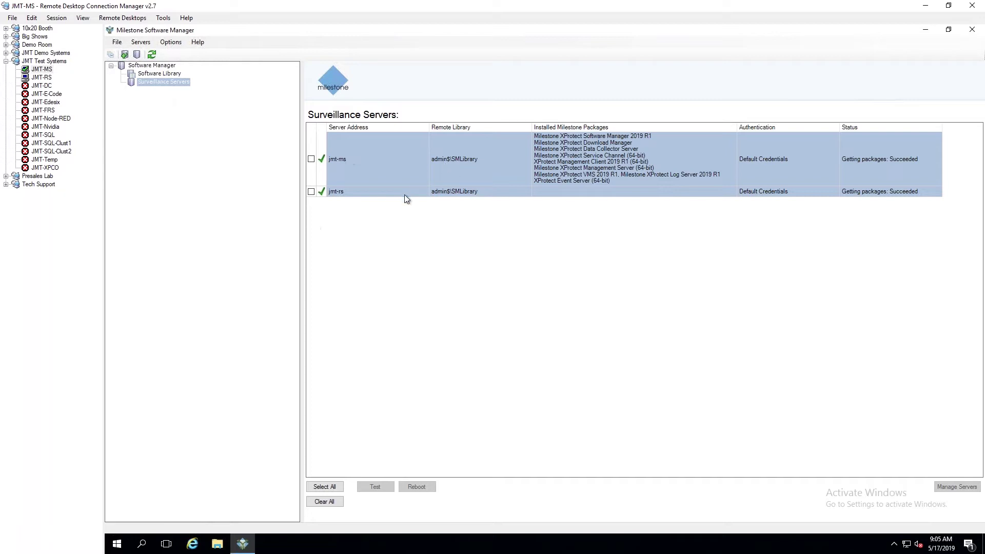
click(124, 54)
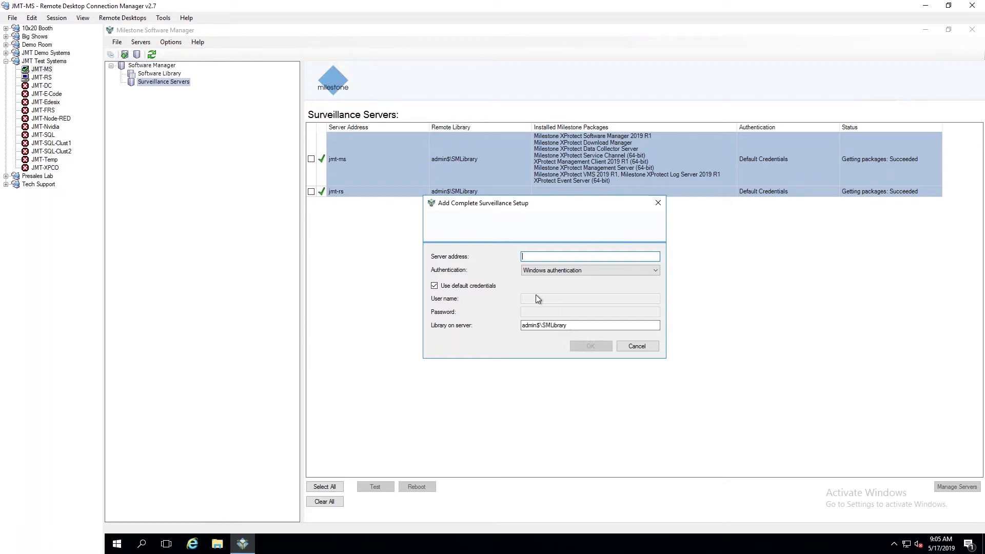
click(638, 347)
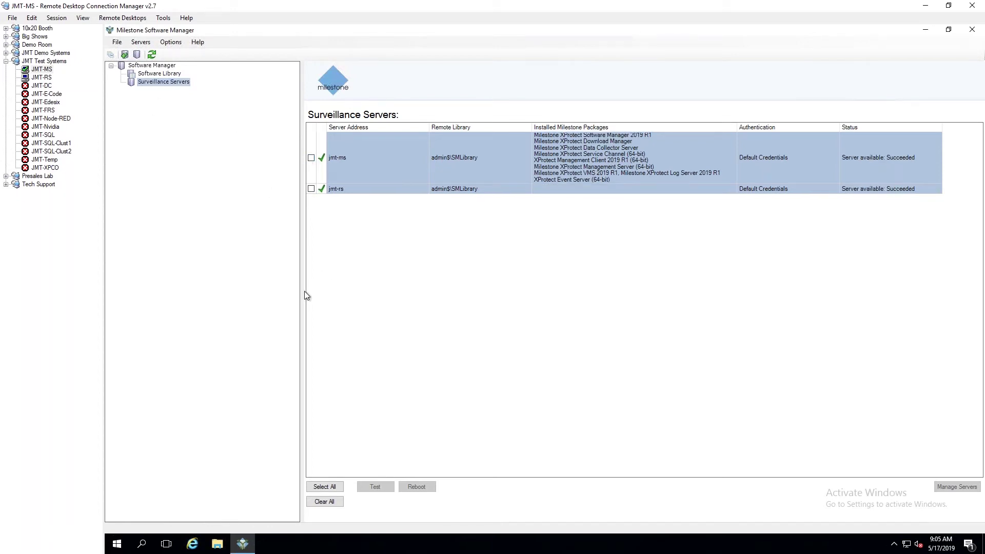
Tick jmt-rs as the server to manage.
click(328, 500)
click(311, 189)
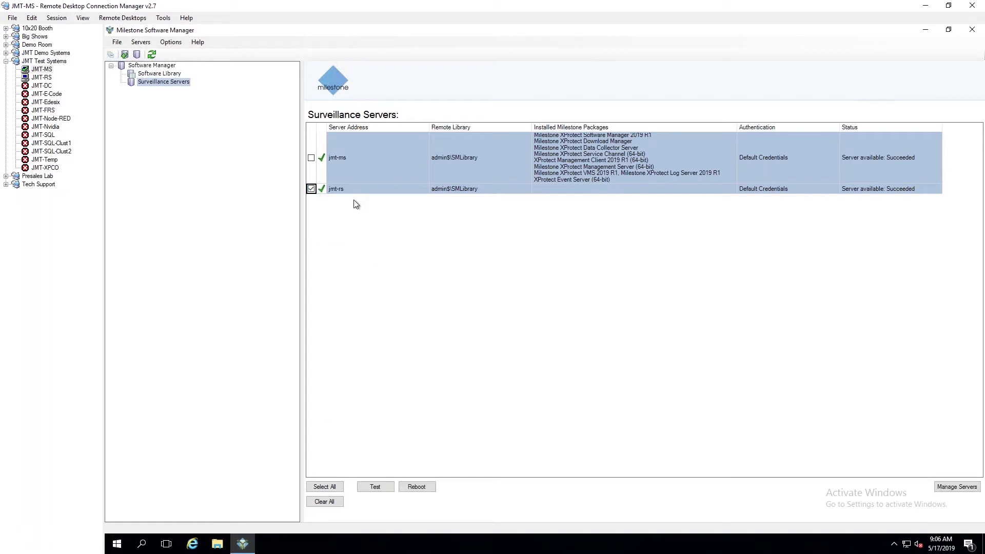
click(572, 187)
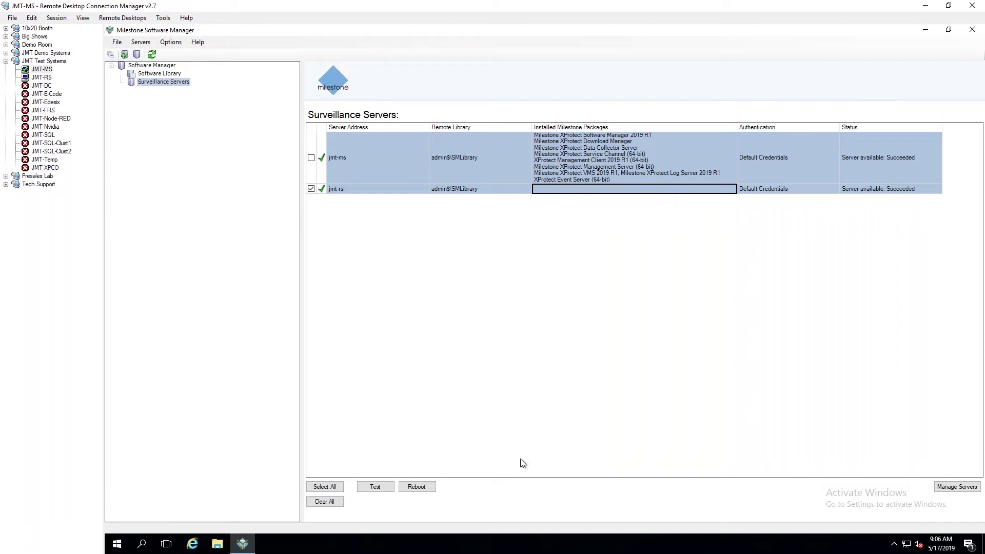
Set the wizard to upload and install Recording Server 13.1a on jmt-rs, uninstalling nothing.
click(957, 487)
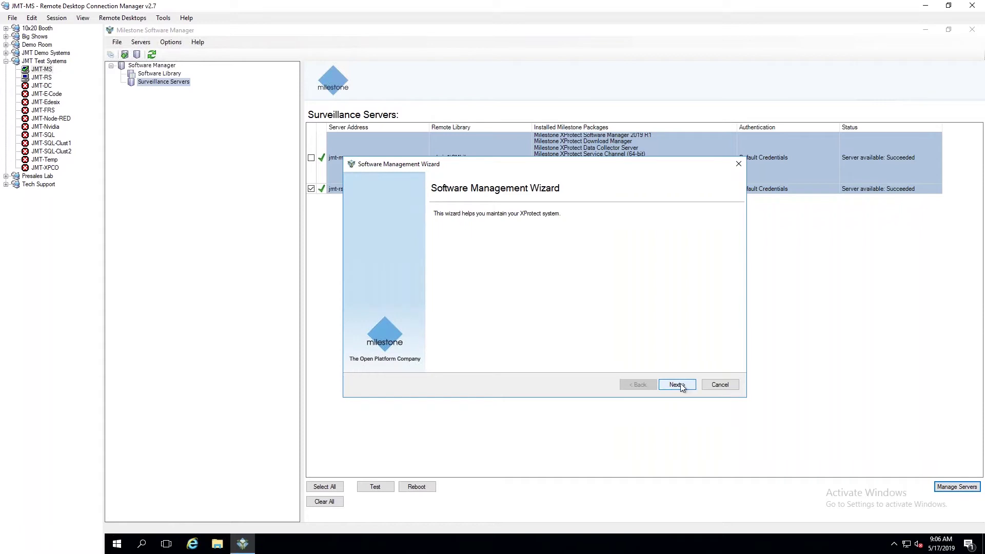
click(677, 385)
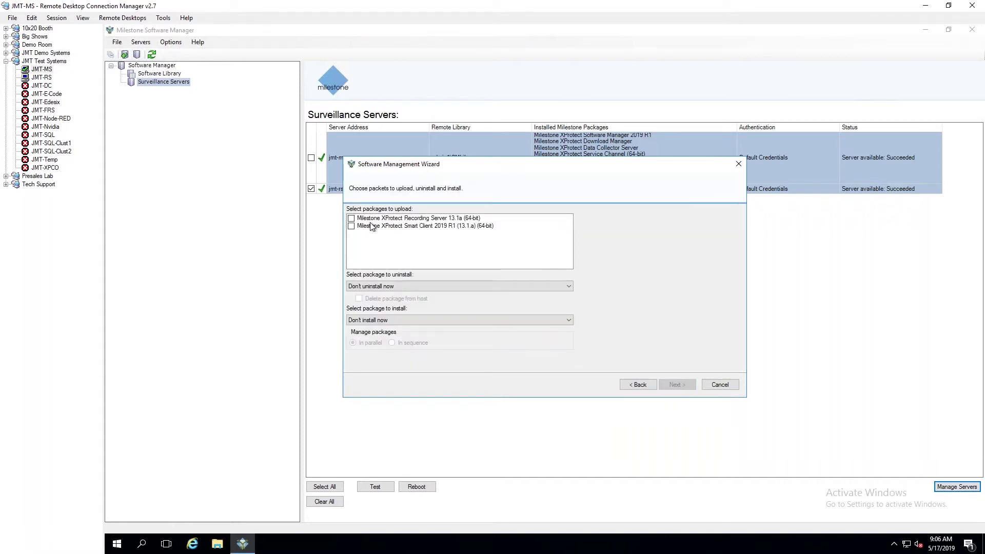
click(351, 219)
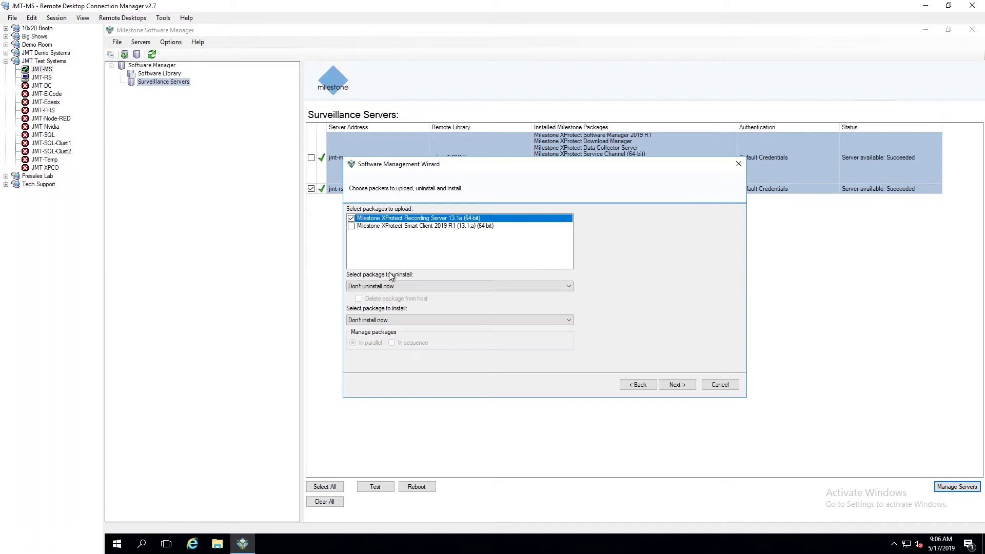
click(420, 288)
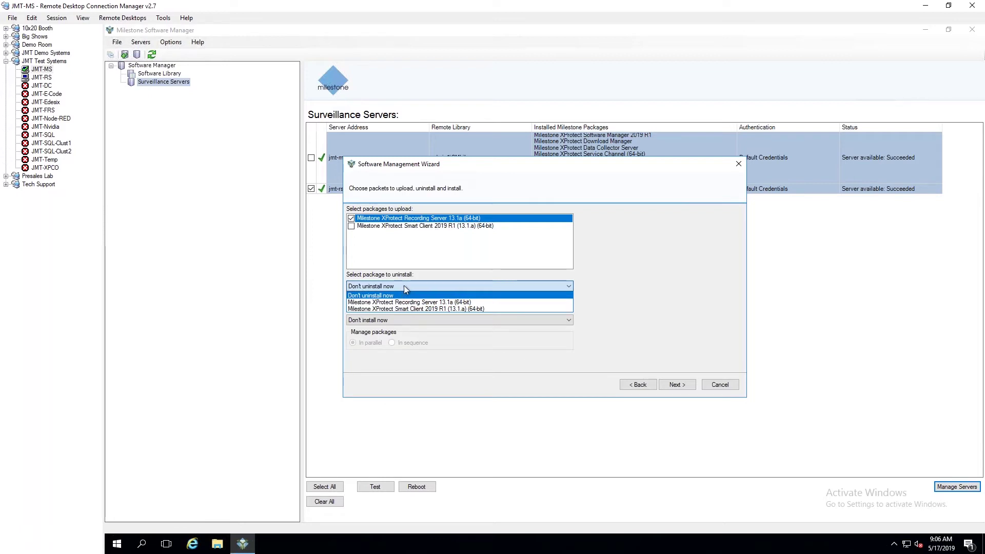
click(405, 285)
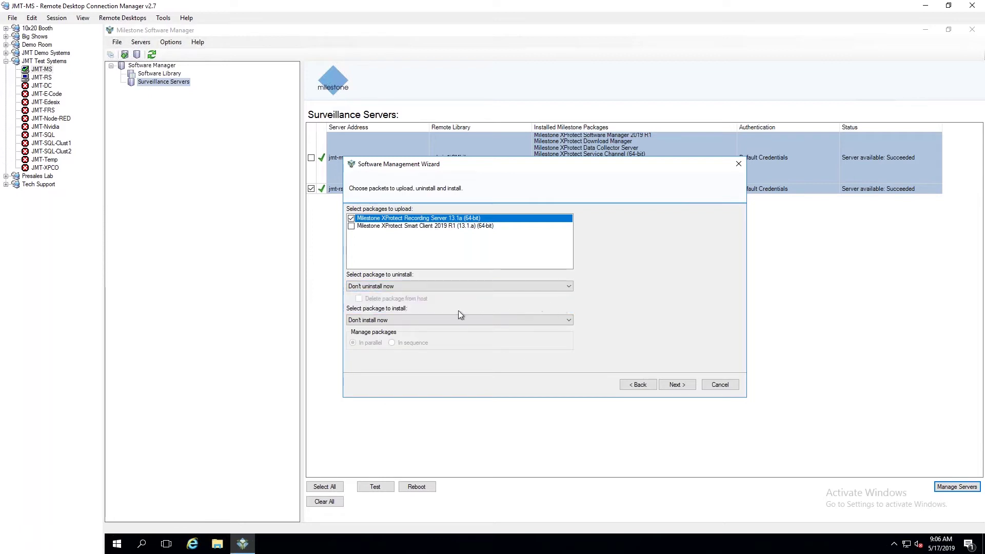
click(390, 320)
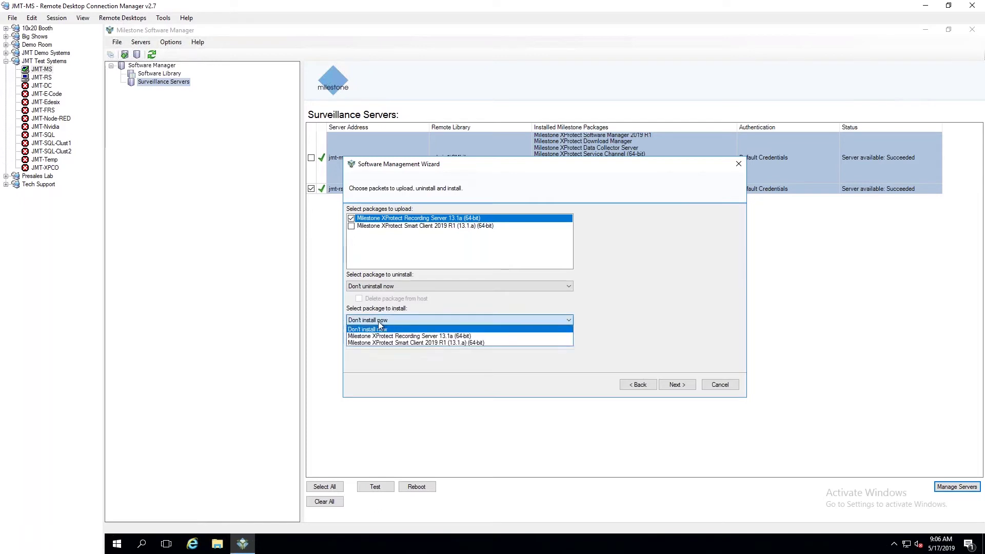
click(400, 336)
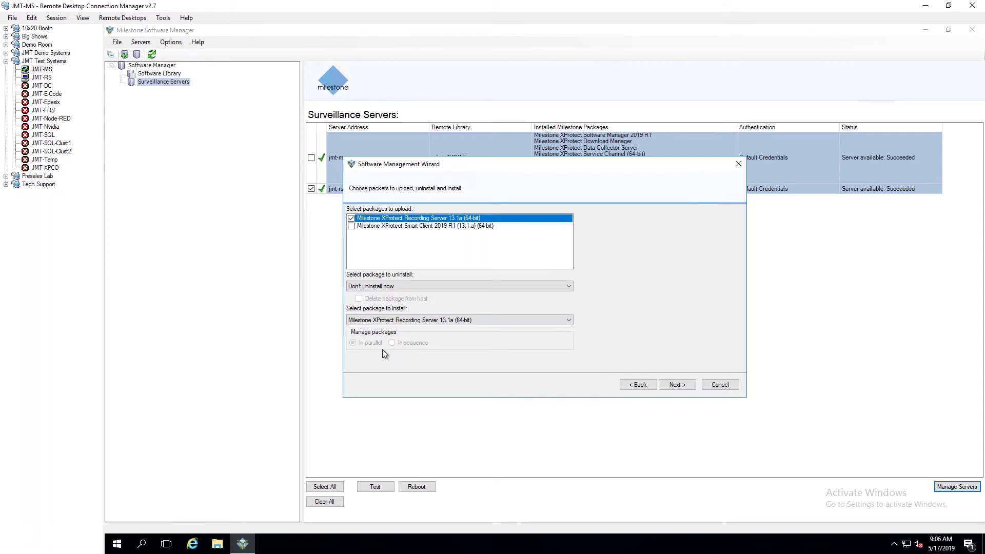
click(675, 384)
Accept the license agreement and keep Recording server as the server type.
click(360, 366)
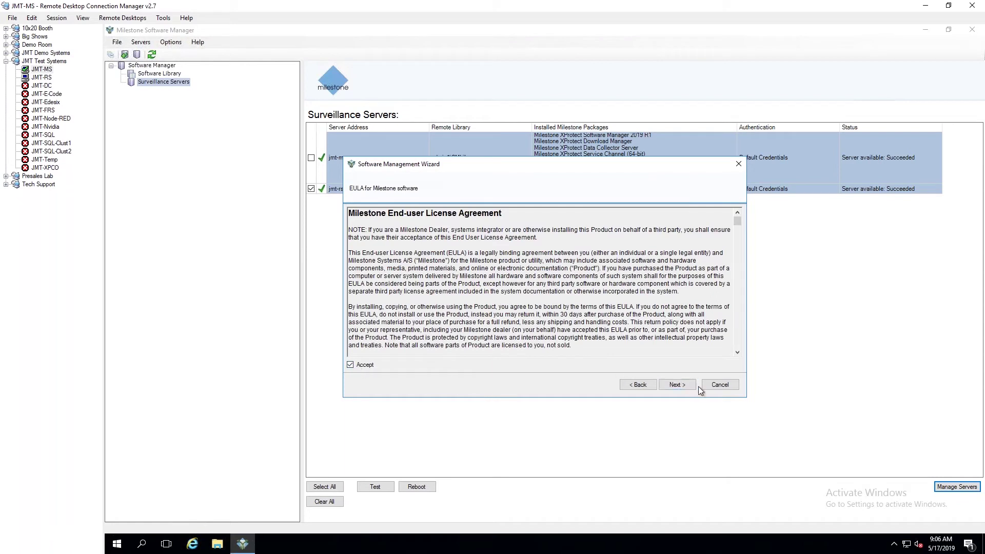
click(678, 385)
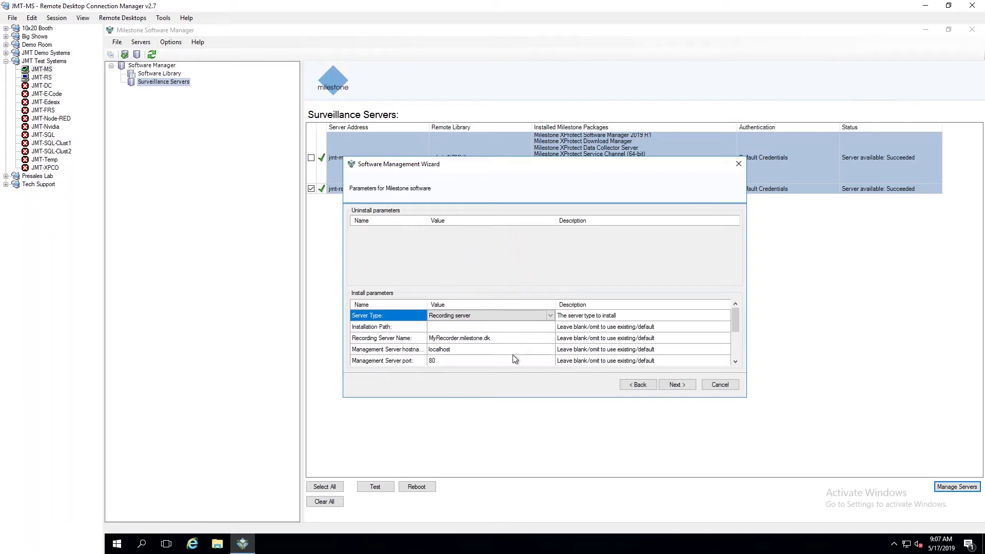
click(550, 317)
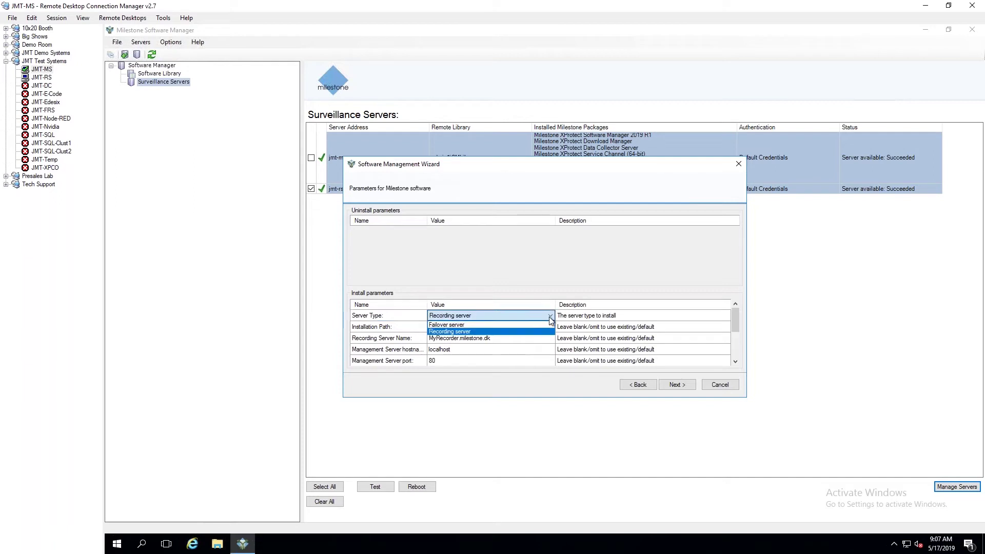
click(441, 332)
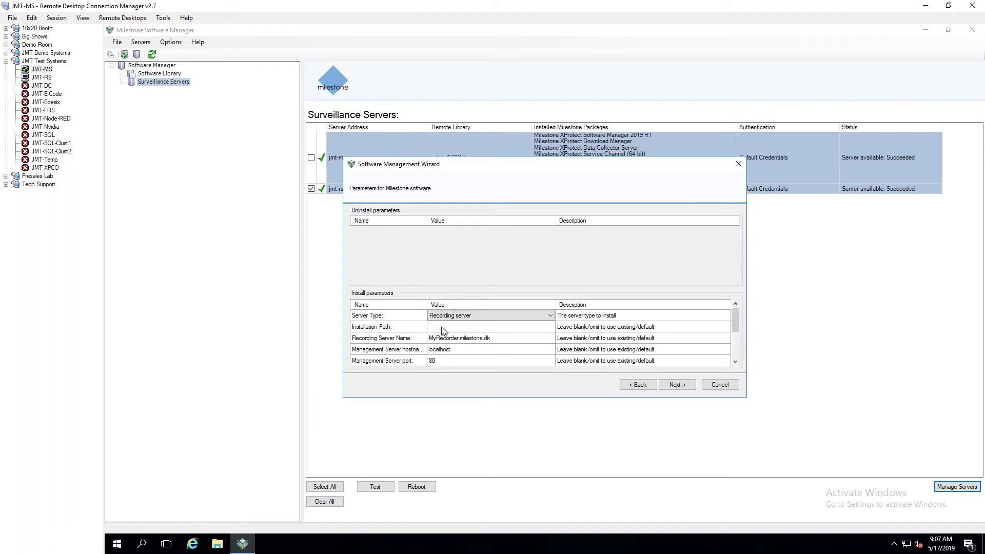
Set Recording Server Name to JMT-RS and Management Server hostname to JMT-MS.
click(502, 338)
text(JM)
click(477, 349)
text(JMT-)
click(734, 362)
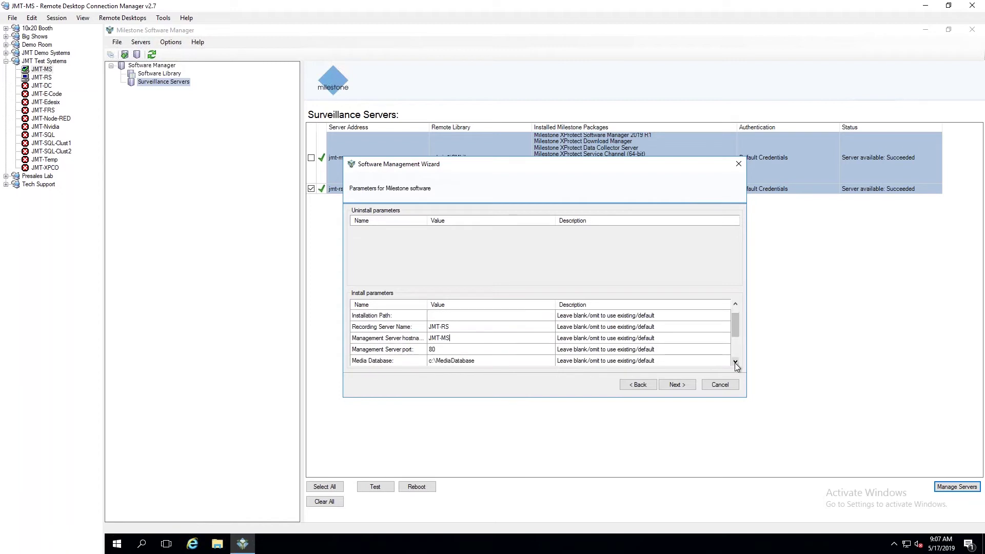
click(734, 362)
click(735, 362)
click(735, 362)
click(734, 362)
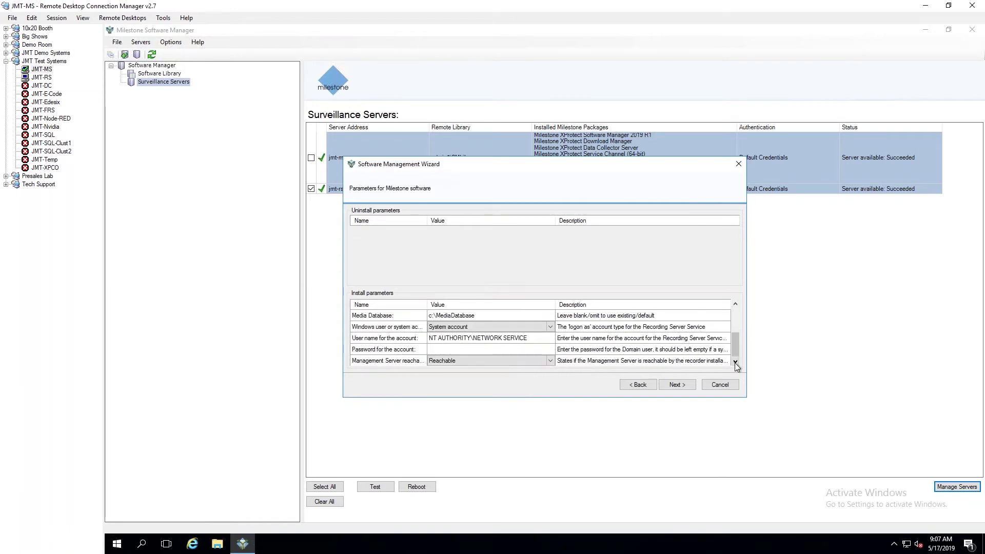
click(734, 361)
click(731, 351)
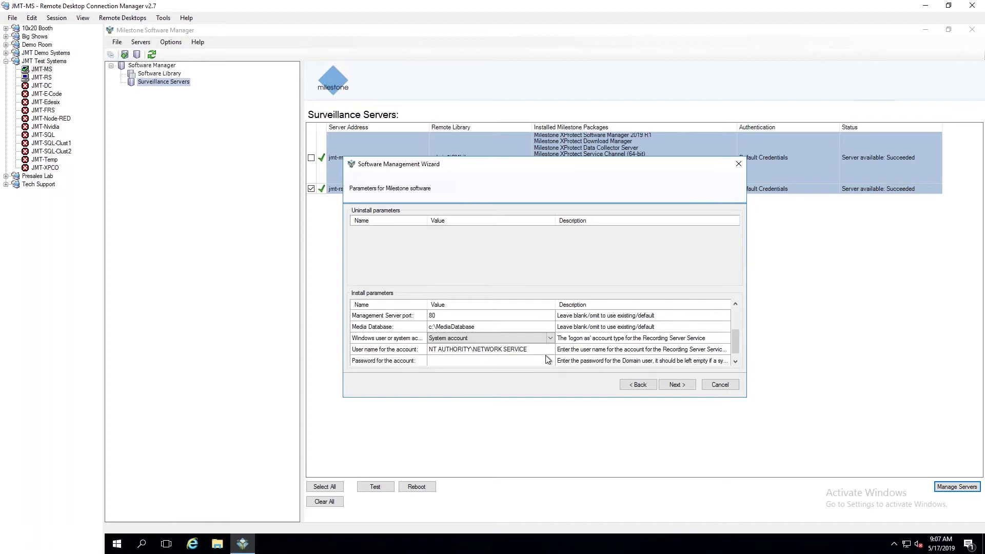
click(735, 358)
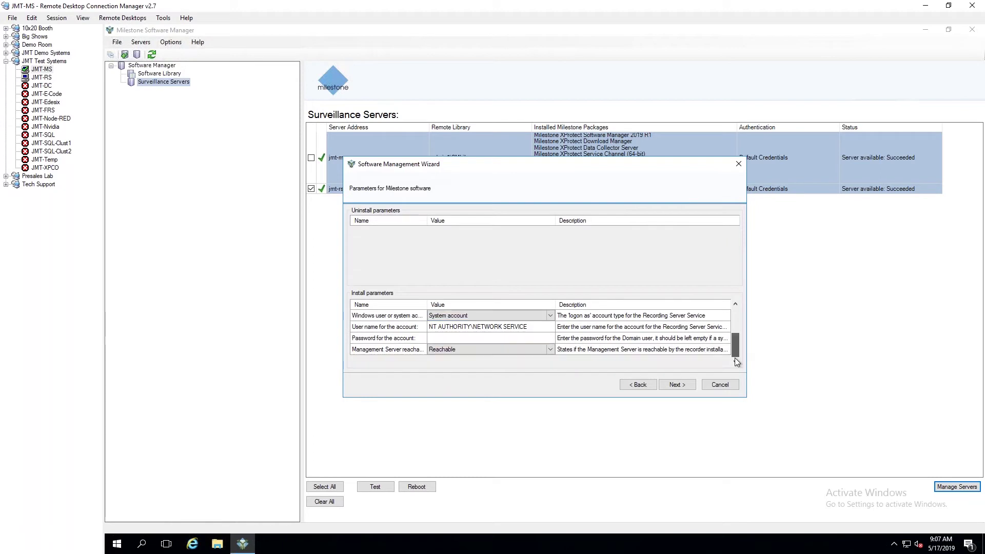
click(677, 385)
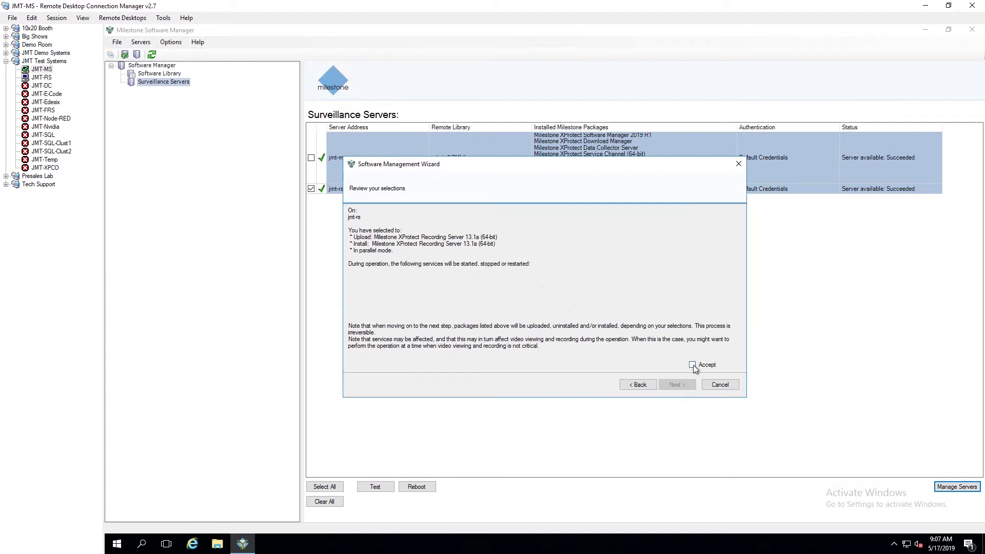
Start the Recording Server 13.1a install on jmt-rs, briefly searching the Start menu for 'manag'.
click(684, 386)
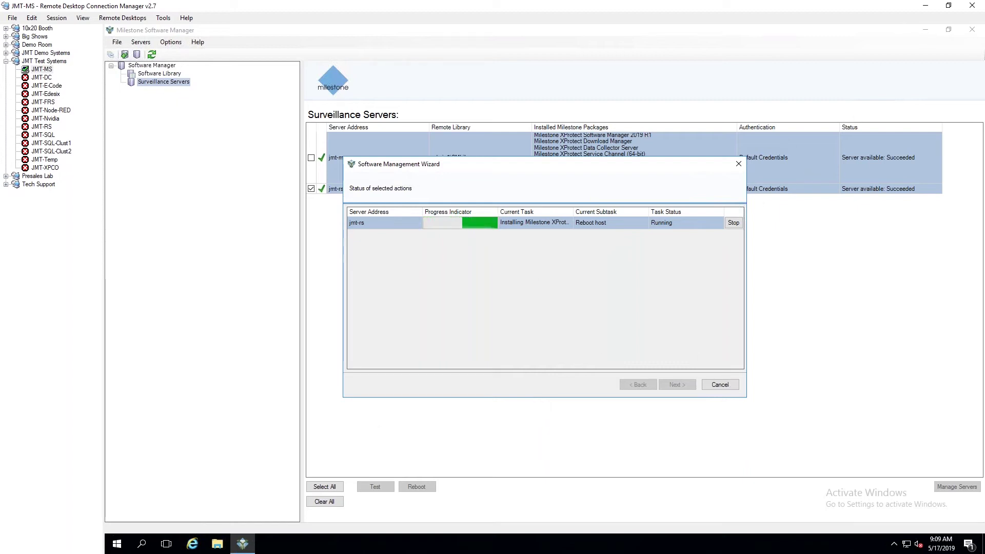
click(117, 544)
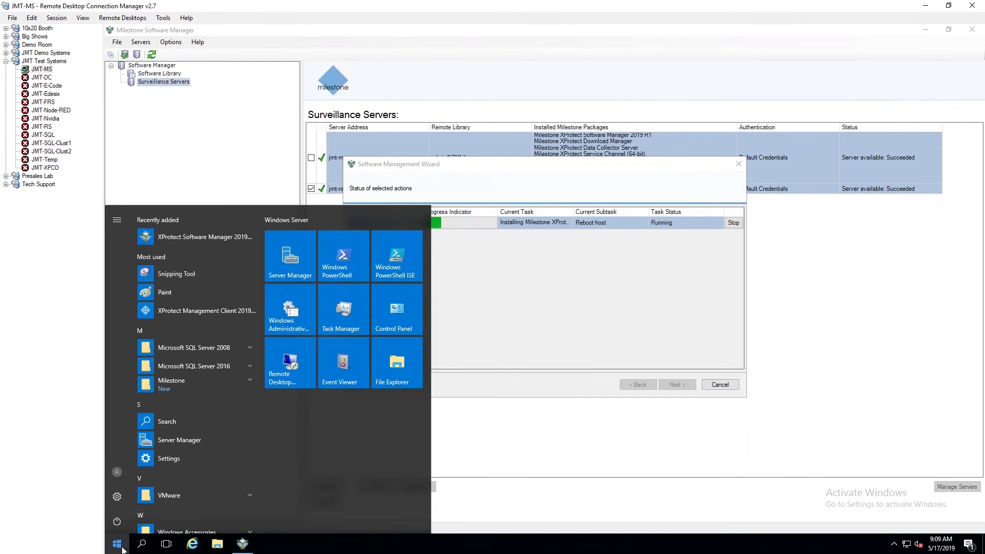
text(manag)
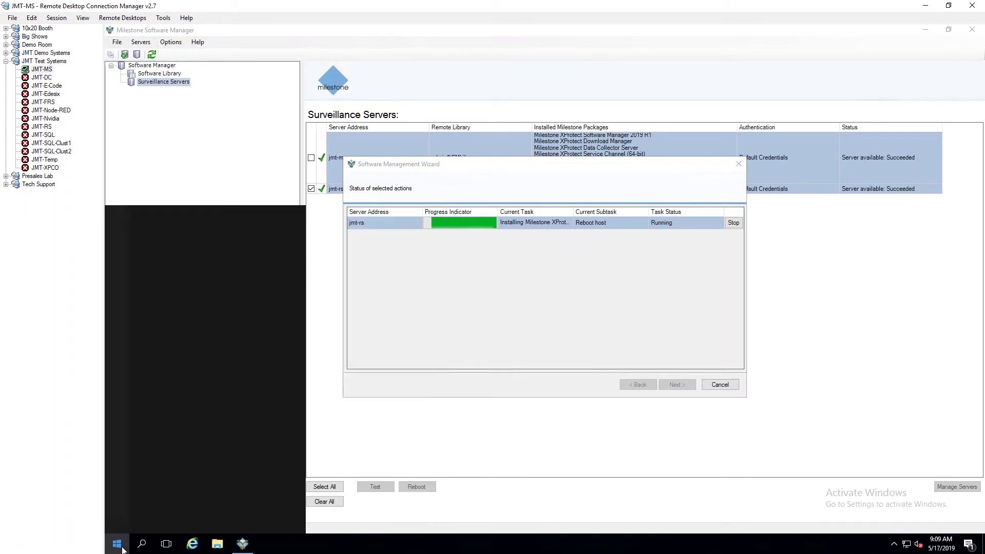
click(121, 547)
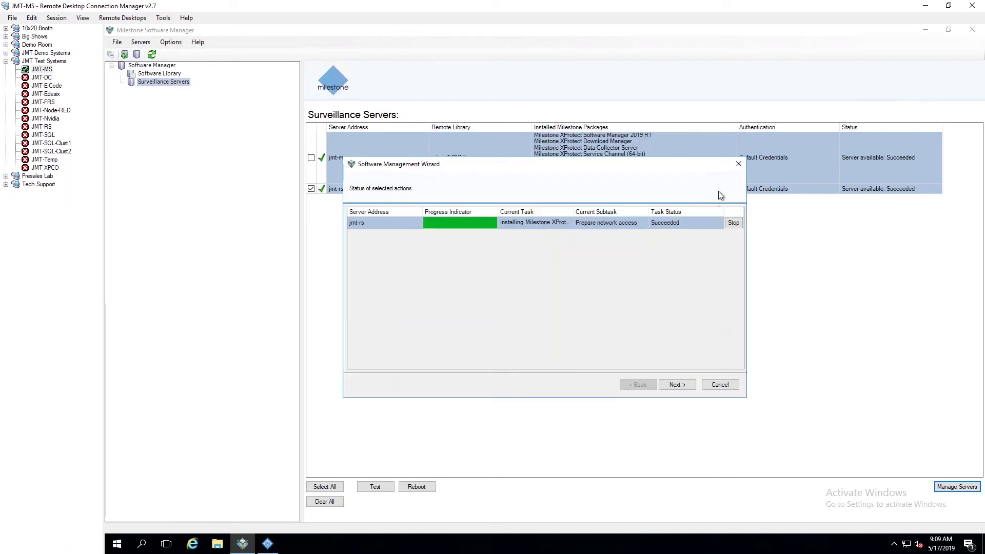
Review the Succeeded task list and finish the installation wizard.
click(676, 384)
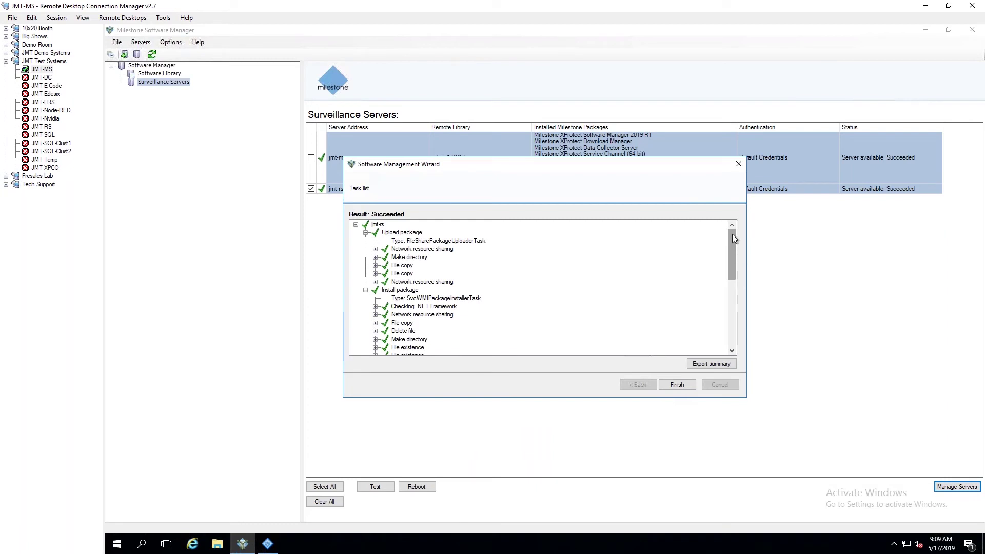
drag(731, 234, 750, 349)
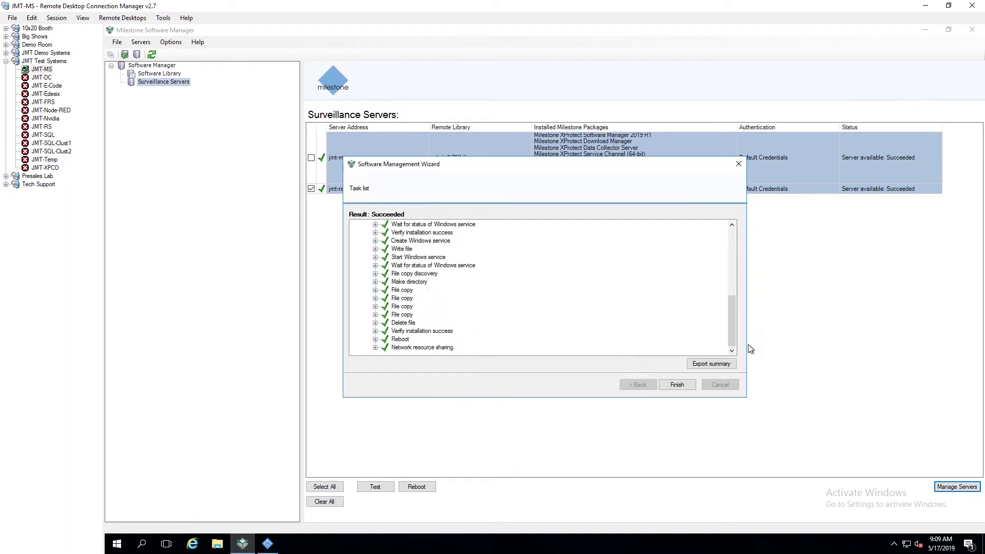
click(694, 384)
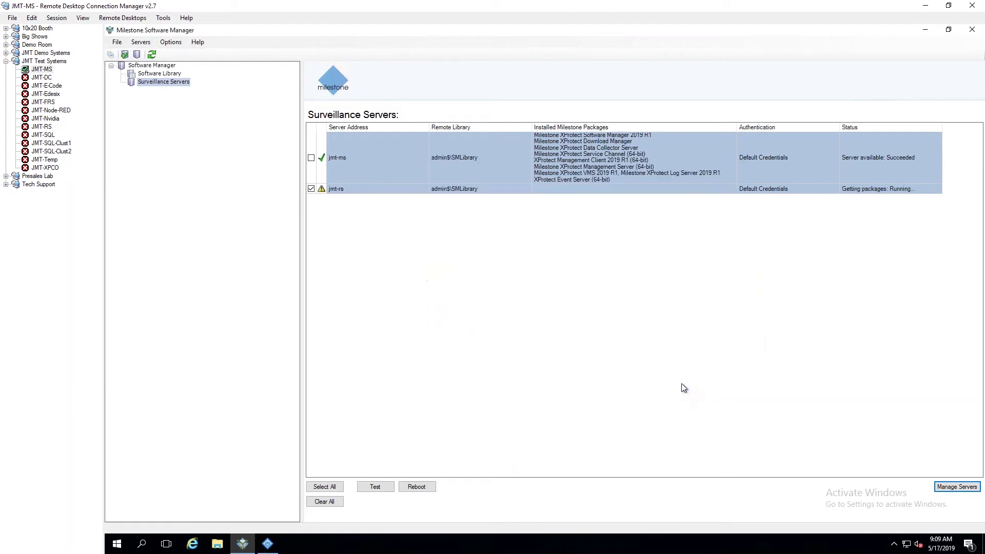
In Management Client, connect and view JMT-RS's storage: 1000 GB at c:\MediaDatabase, 7-day retention.
click(272, 547)
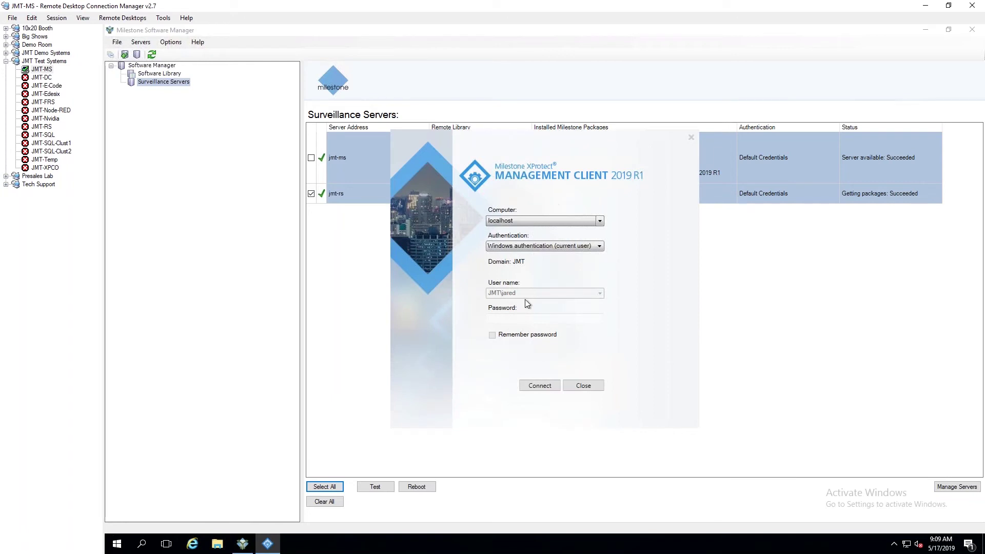
click(543, 386)
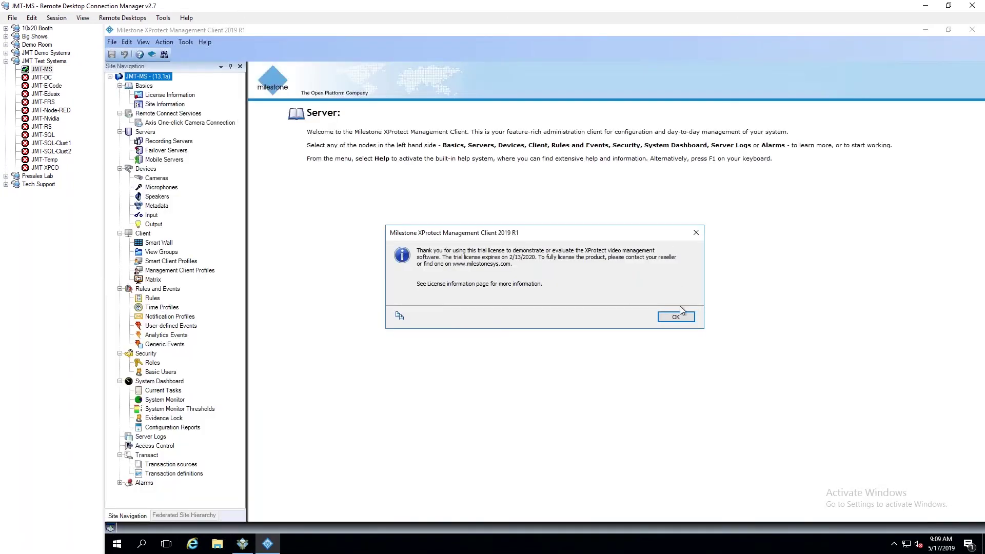
click(676, 317)
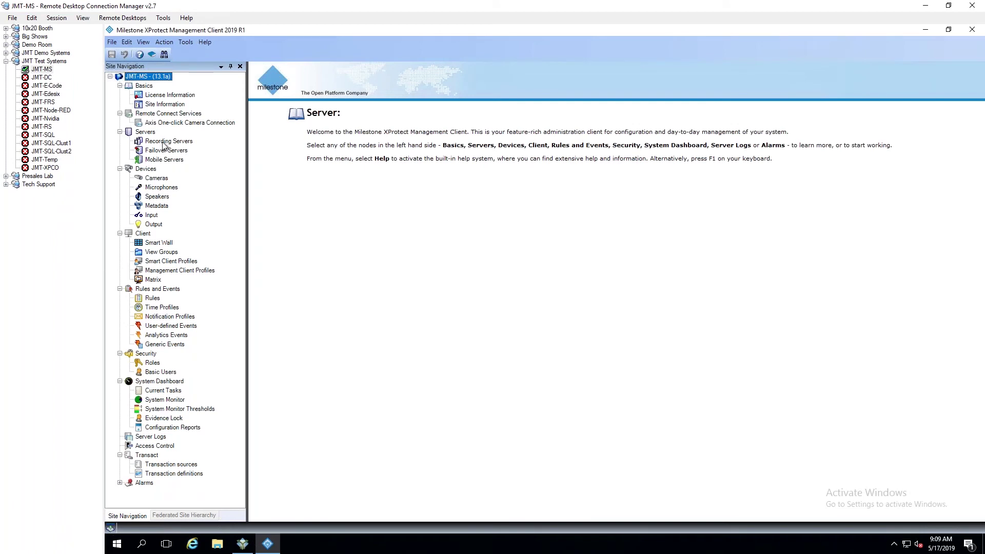
click(163, 141)
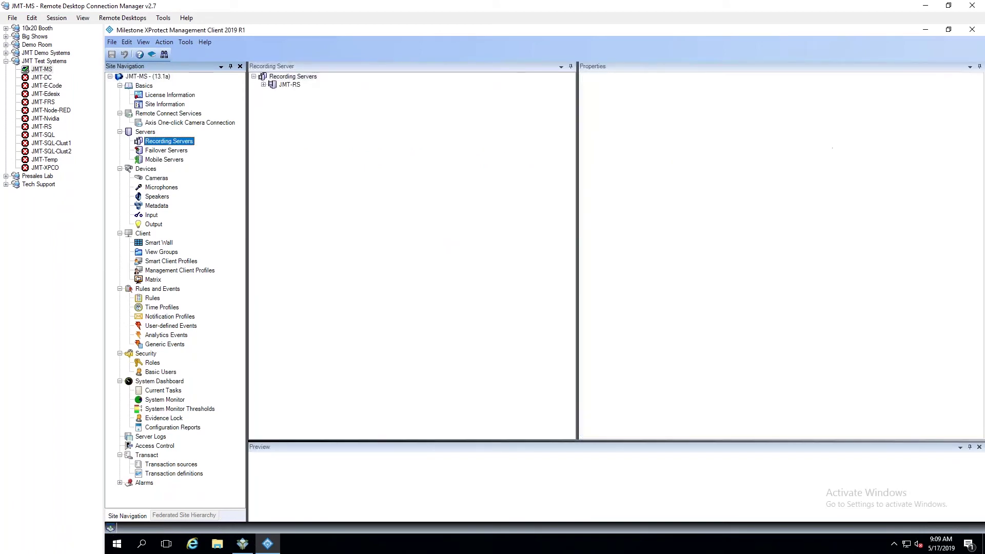
click(263, 85)
click(289, 84)
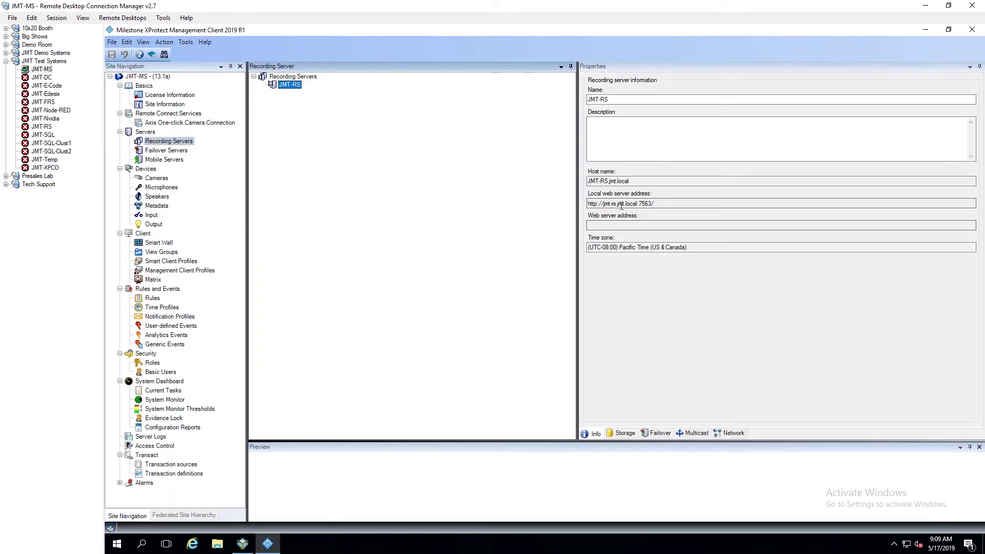
click(626, 434)
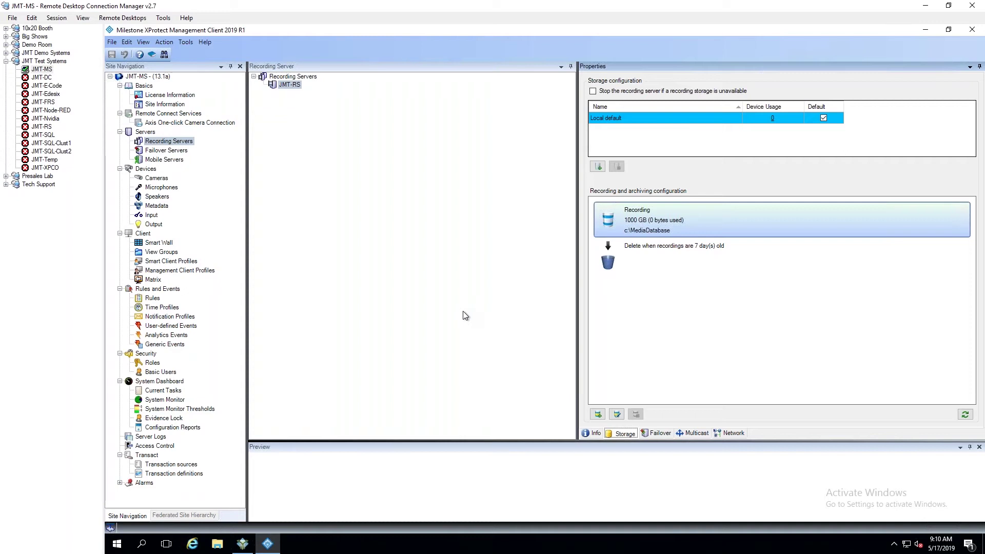
click(242, 543)
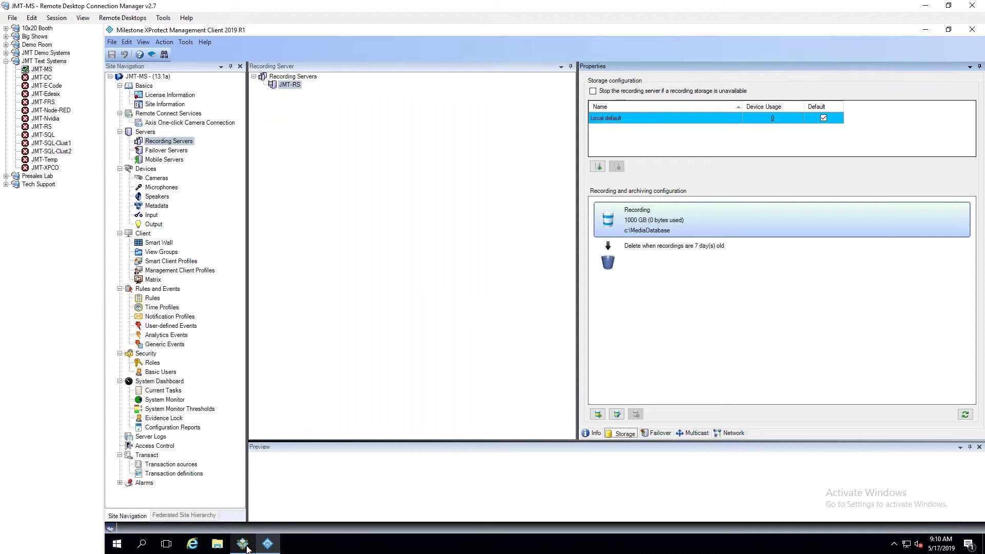
Check jmt-rs's installed packages, then close the Software Manager.
click(641, 192)
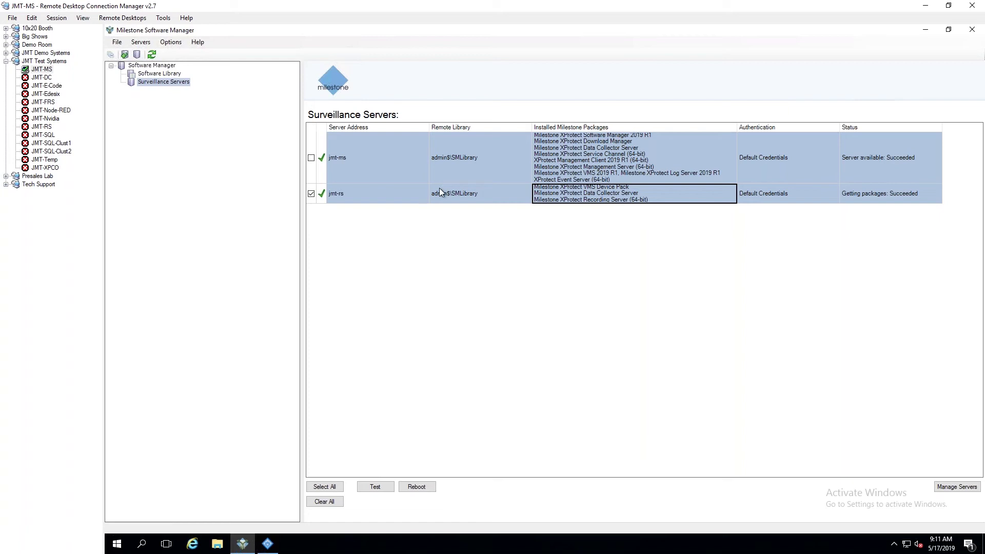
click(971, 29)
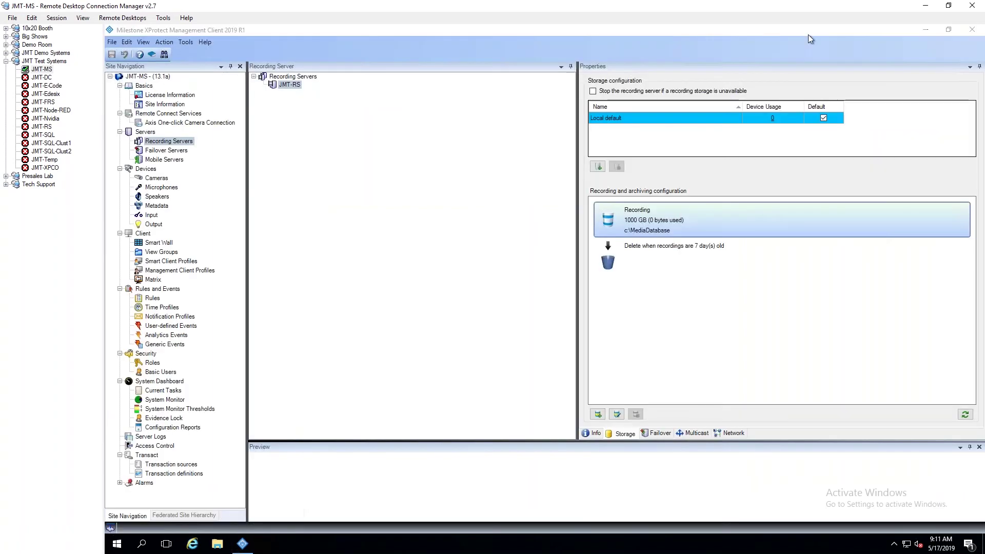
Relaunch XProtect Software Manager from the desktop using the default credentials.
click(926, 29)
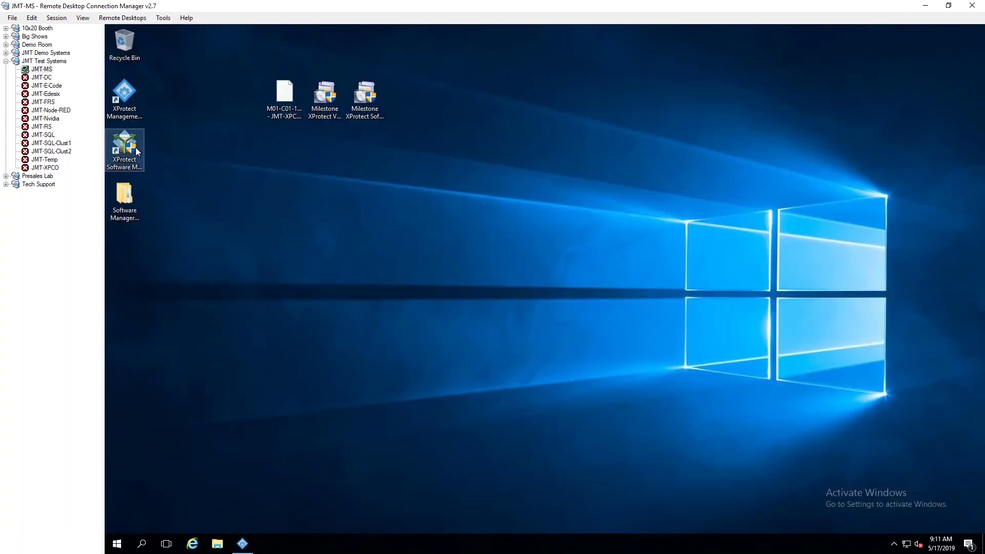
double_click(126, 146)
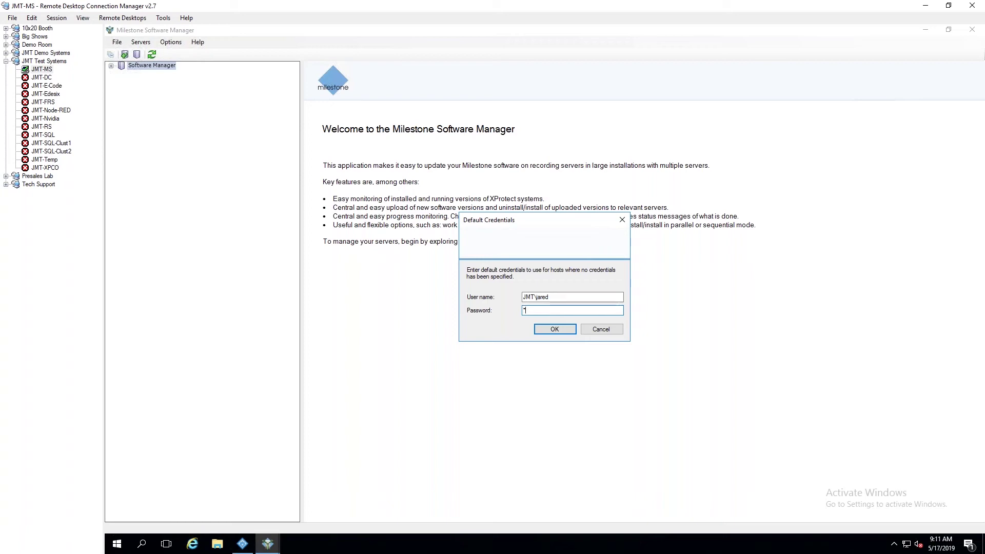
key(Return)
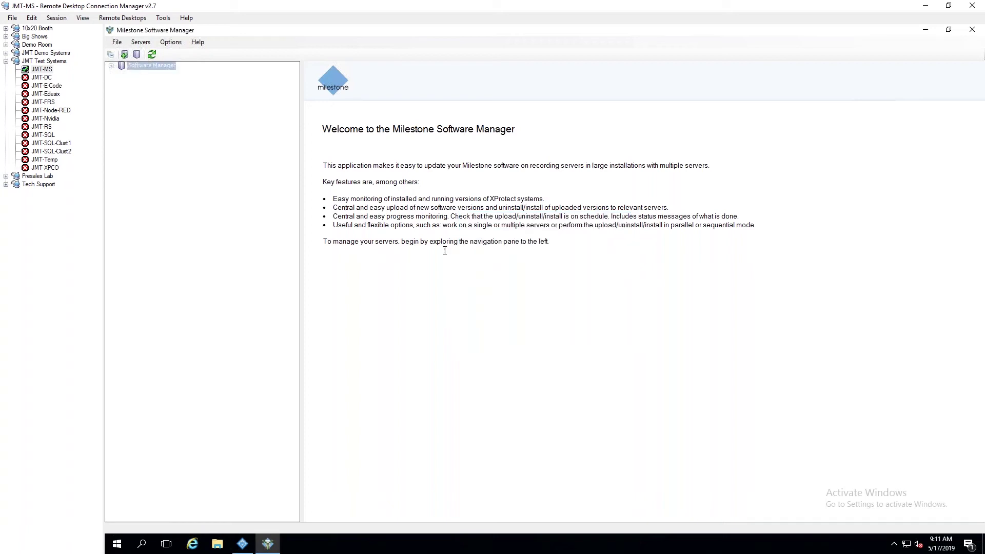
List the Surveillance Servers jmt-ms and jmt-rs, then open and cancel Add Complete Surveillance Setup.
click(112, 66)
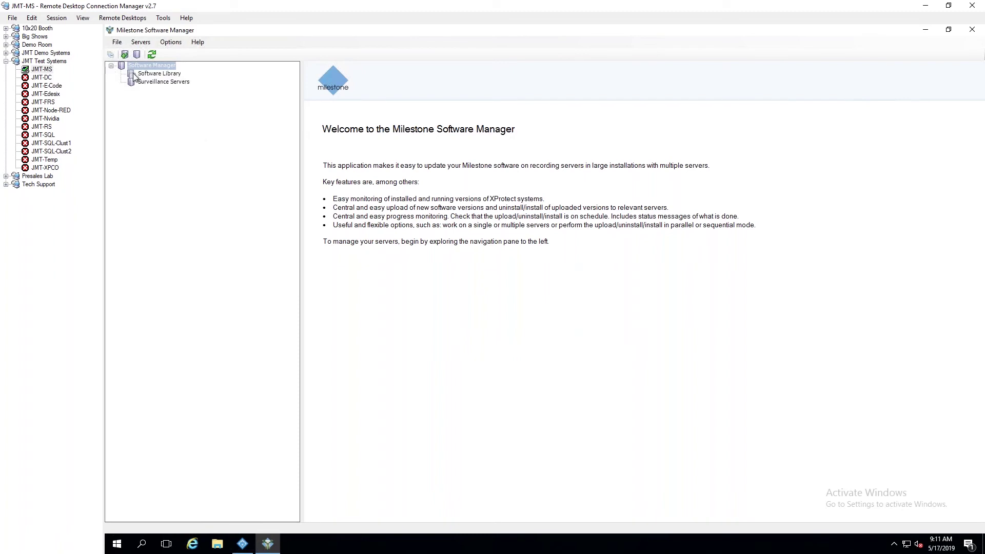
click(163, 82)
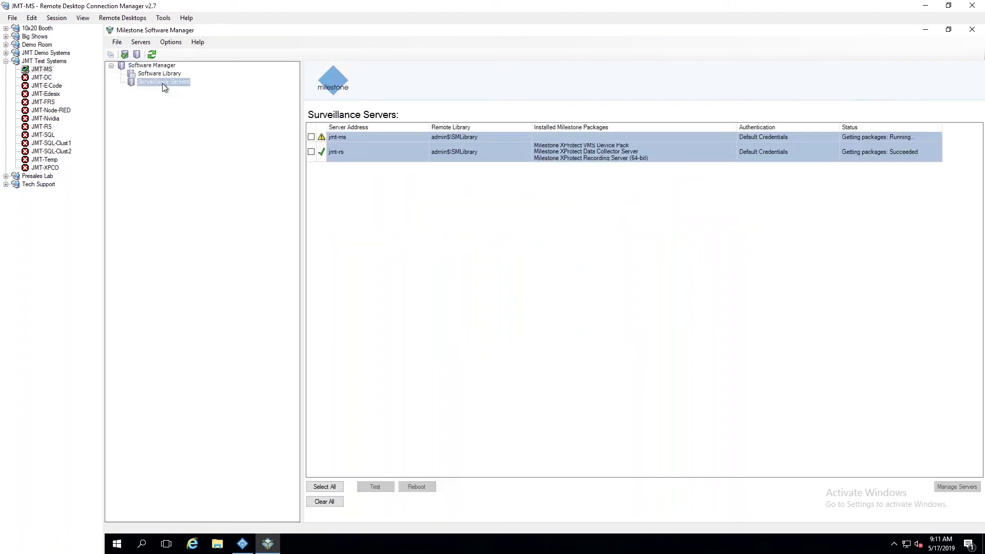
click(125, 55)
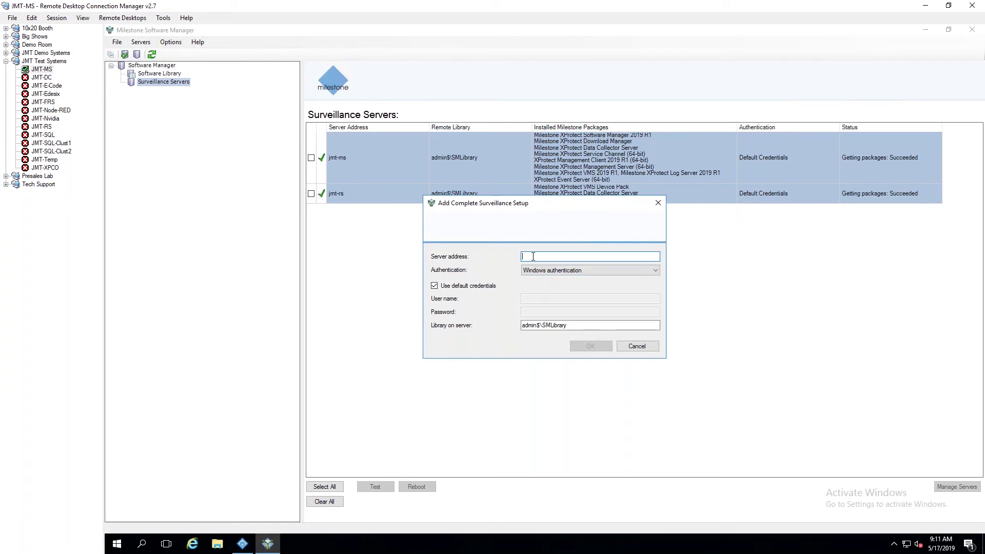
click(631, 347)
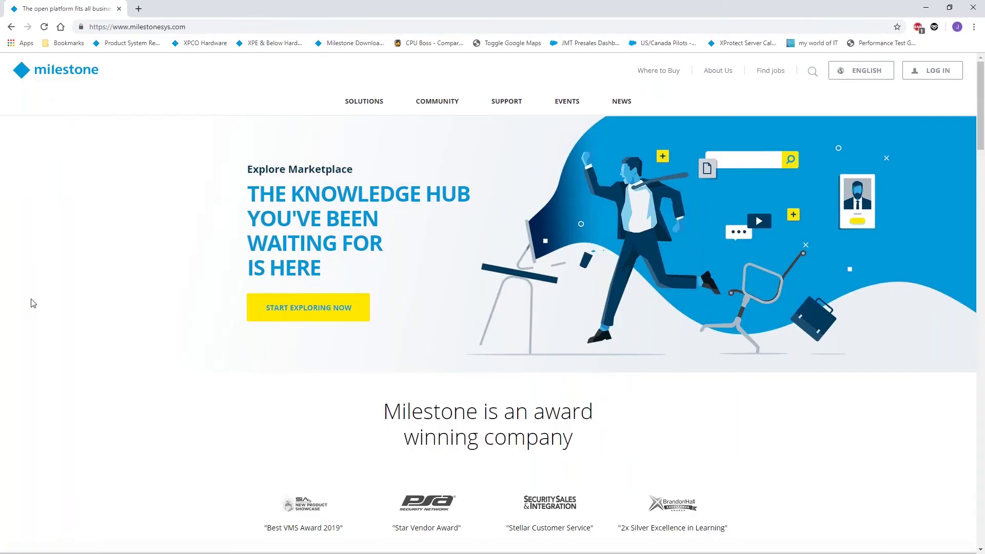
Filter Milestone's Download Software page by the Software Manager product, showing the 2019 R1 (13.1a) download.
mouse_move(502, 107)
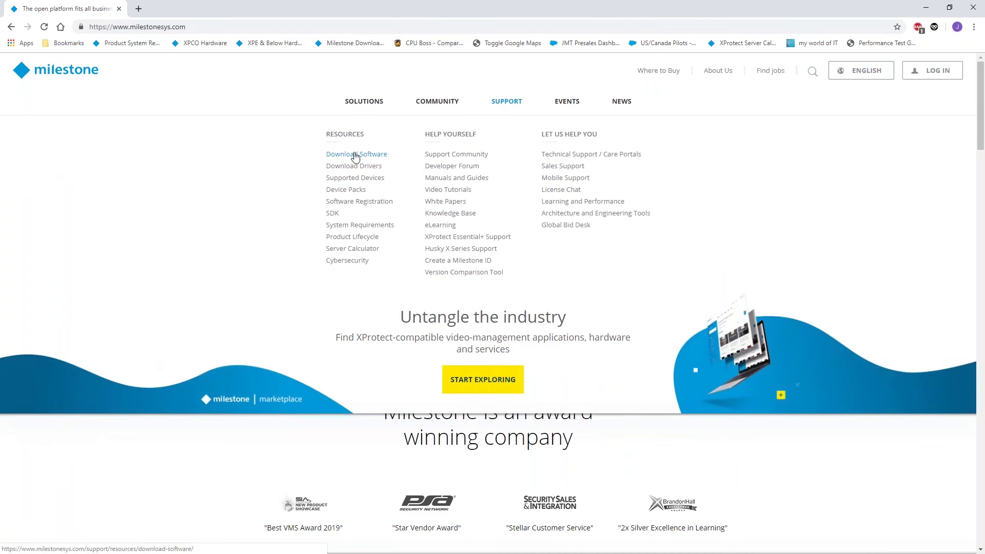
click(356, 155)
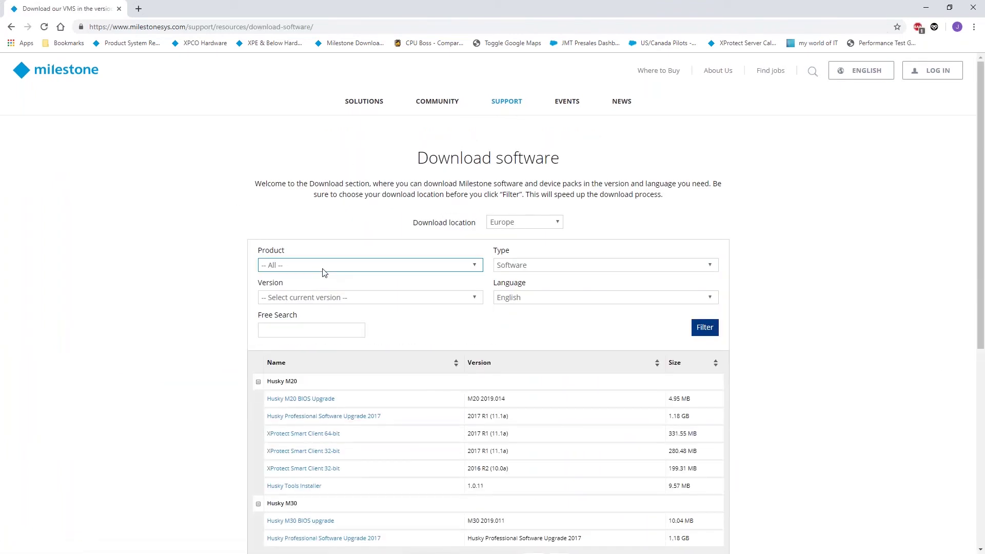
click(324, 272)
click(318, 394)
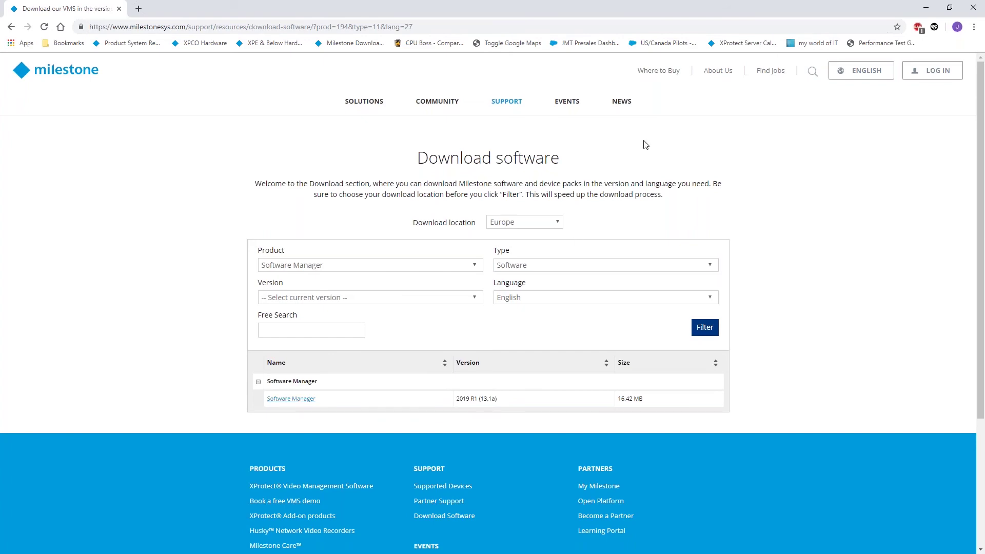
Minimise Chrome to return to Software Manager's Surveillance Servers list, where jmt-rs shows Recording Server installed.
click(925, 8)
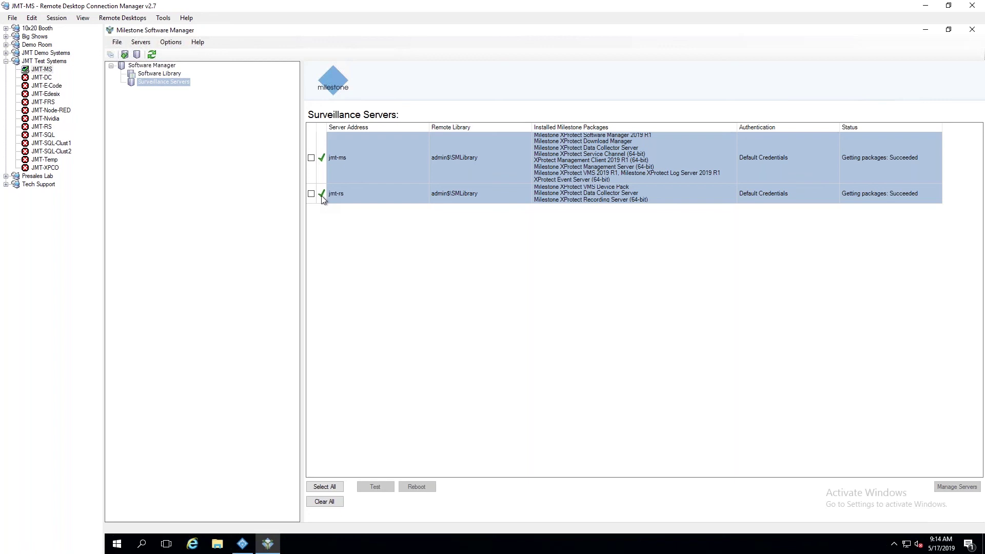
Show the Software Library with the Recording Server 13.1a and Smart Client 2019 R1 packages.
click(159, 74)
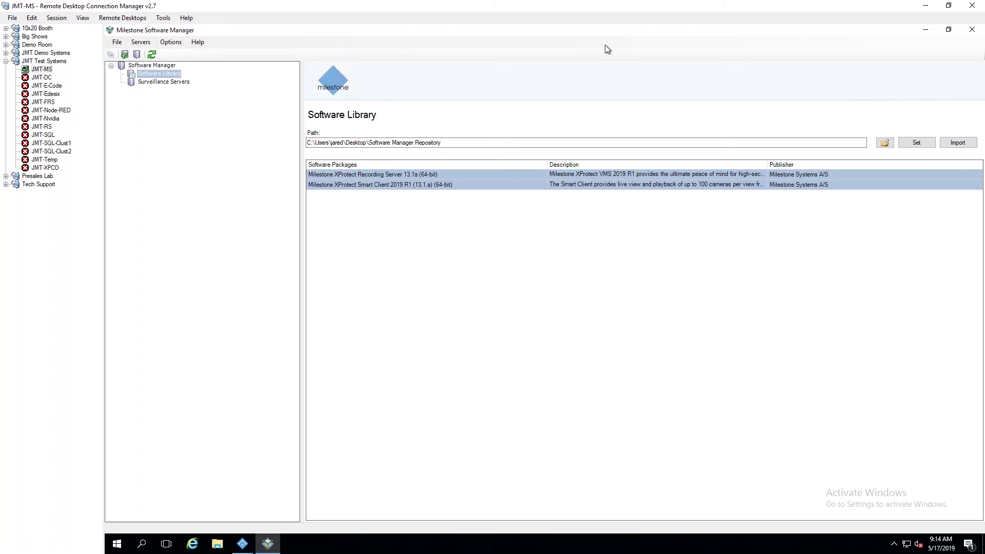
click(196, 550)
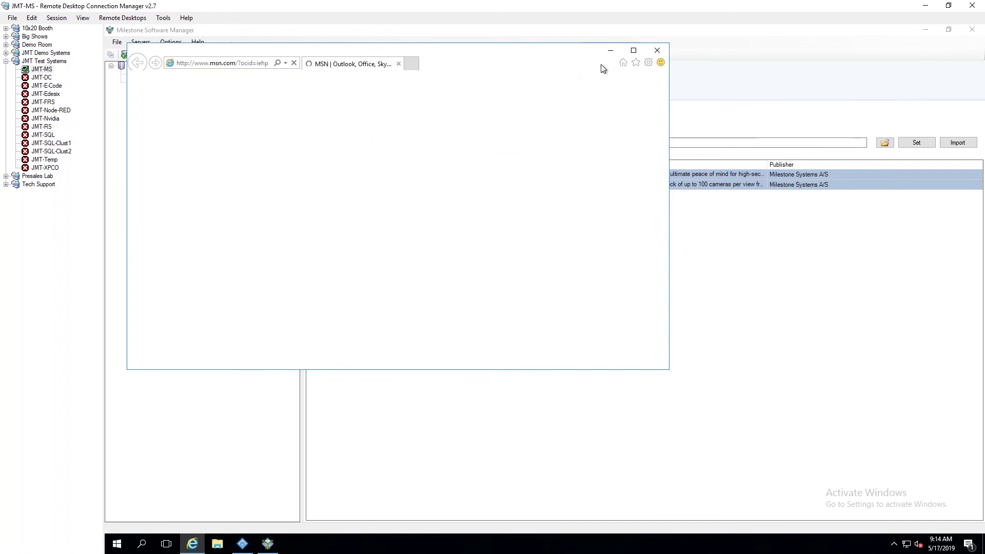
key(Return)
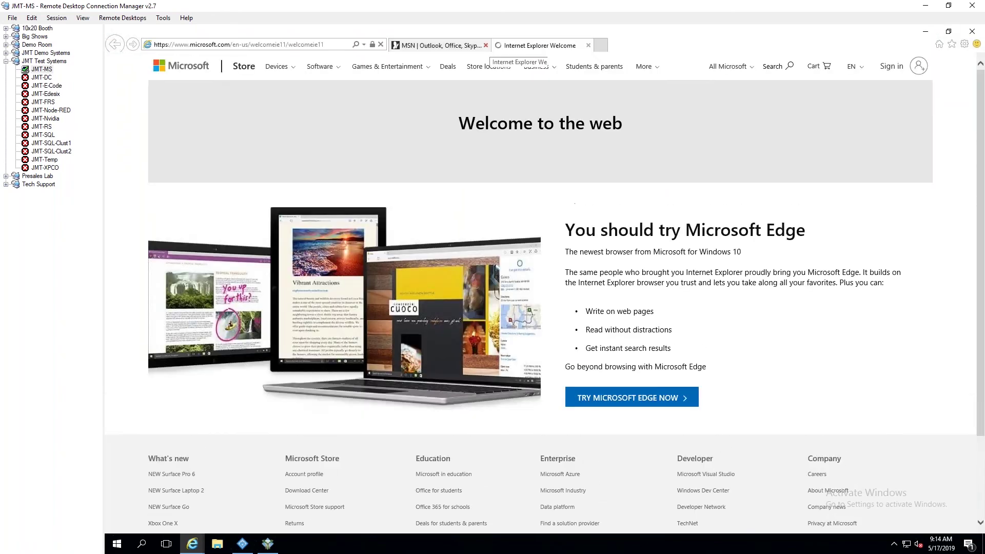
click(589, 45)
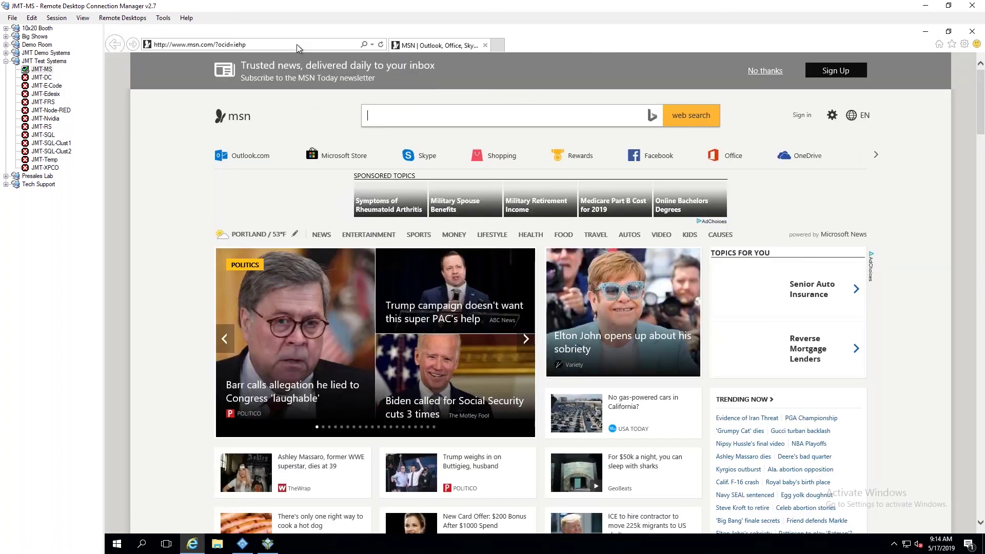
click(296, 45)
text(htt)
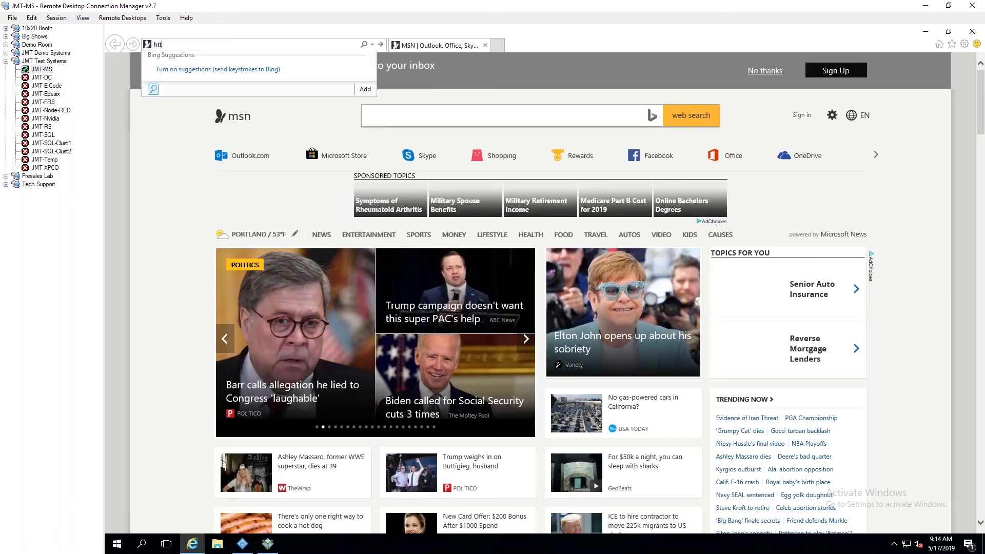
text(p://loca)
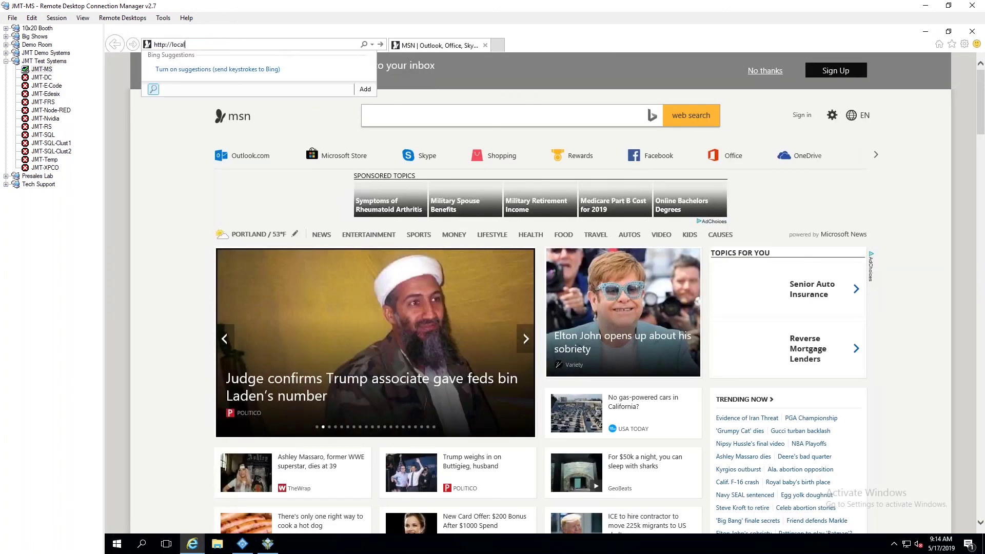
text(lhost/insta)
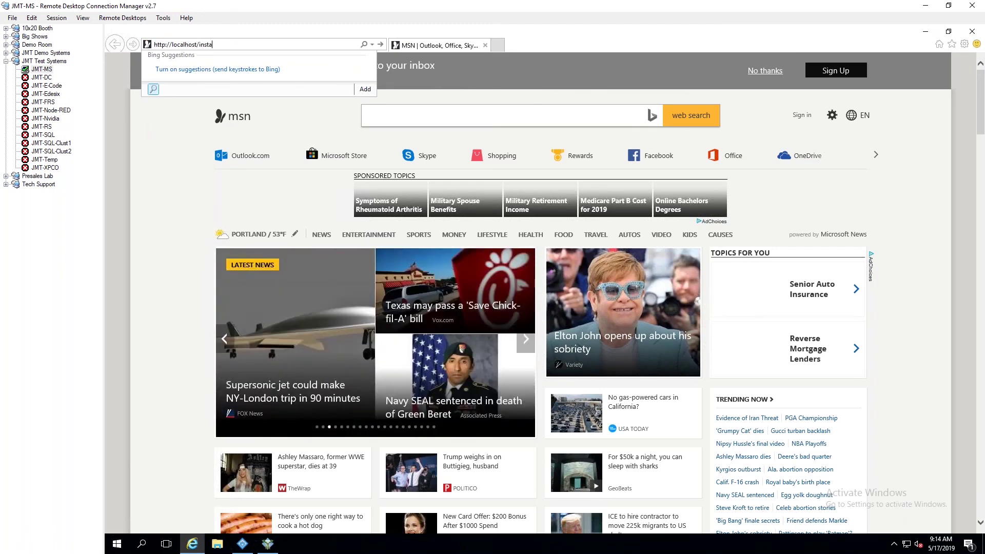
text(llation/admin/)
key(Return)
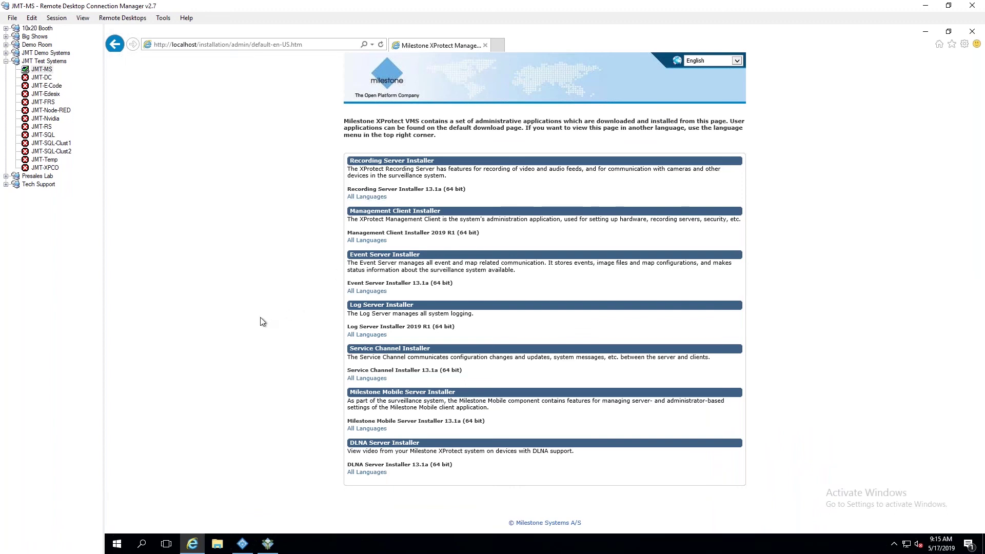
click(234, 45)
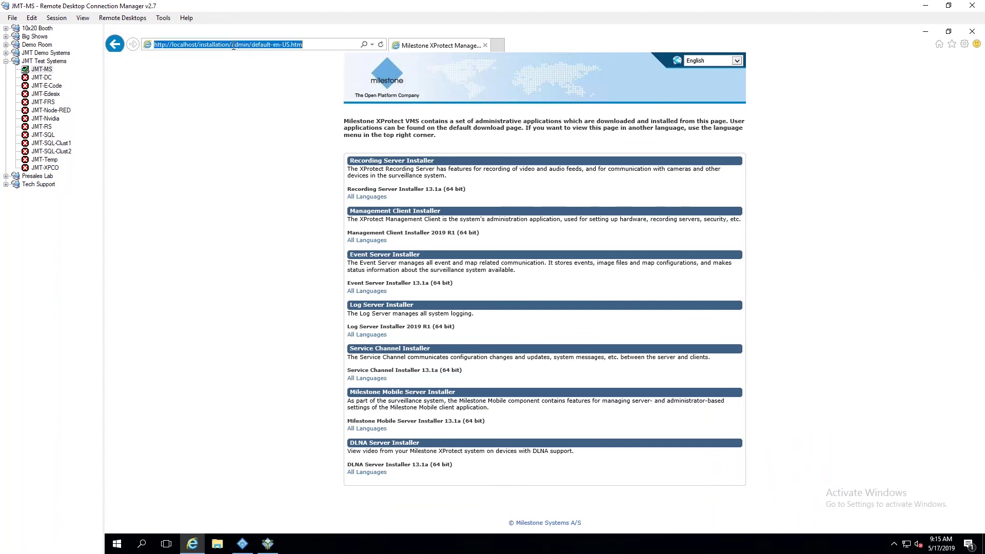
drag(231, 46, 348, 48)
key(BackSpace)
key(Return)
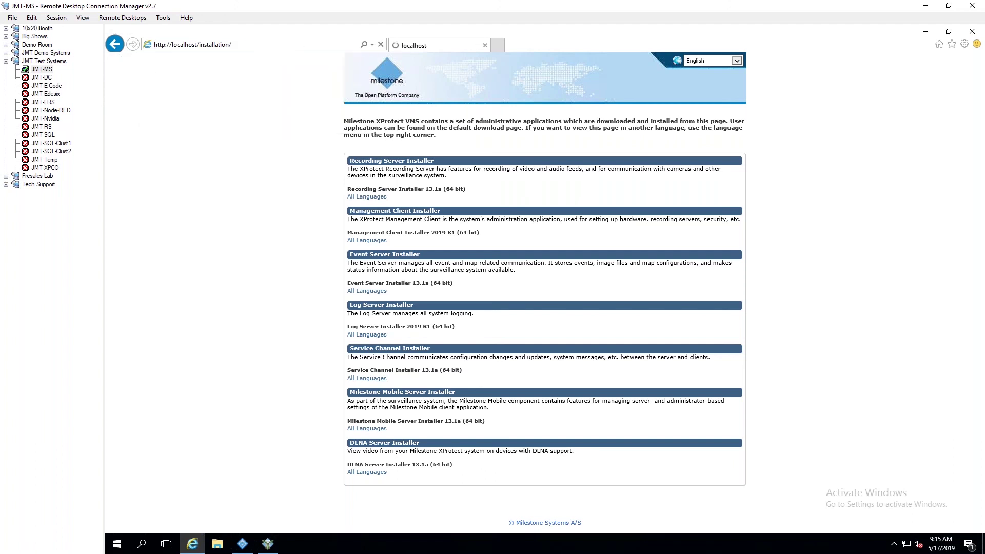